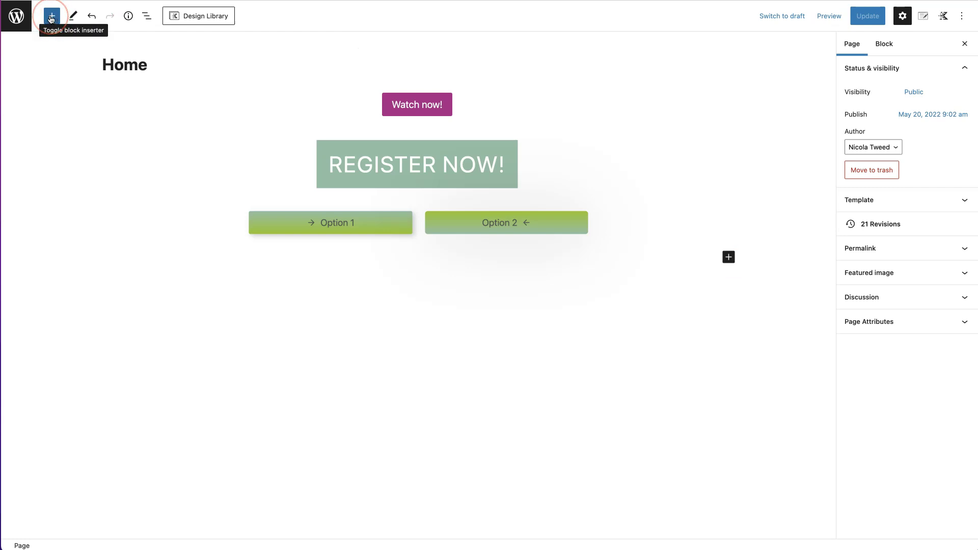
# - Insert an Advanced Button block below the Option 1 and Option 2 buttons
pyautogui.click(728, 259)
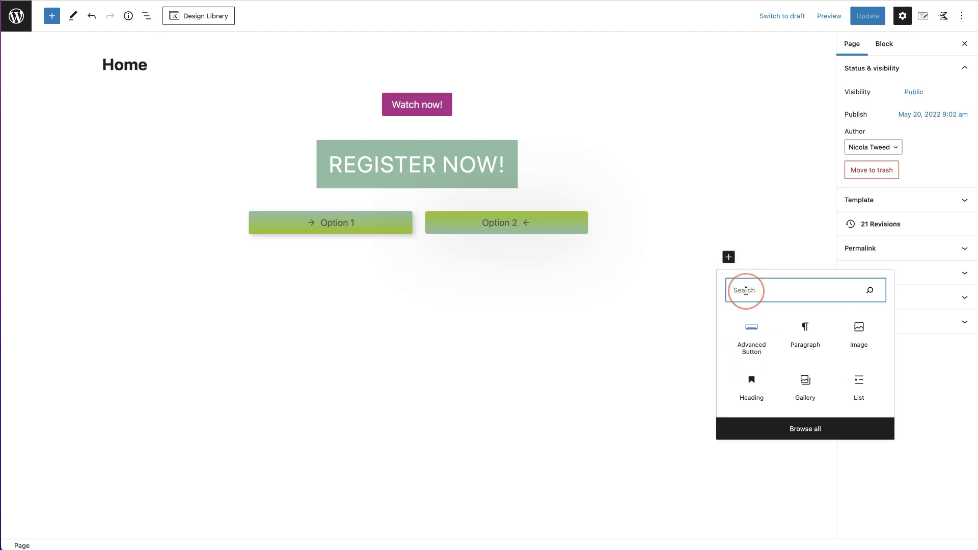
pyautogui.click(754, 349)
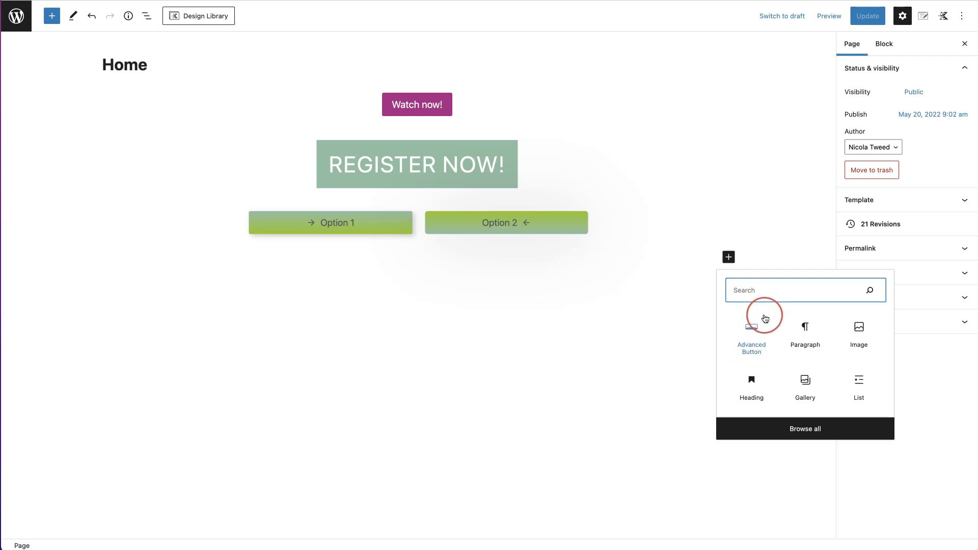
pyautogui.click(759, 345)
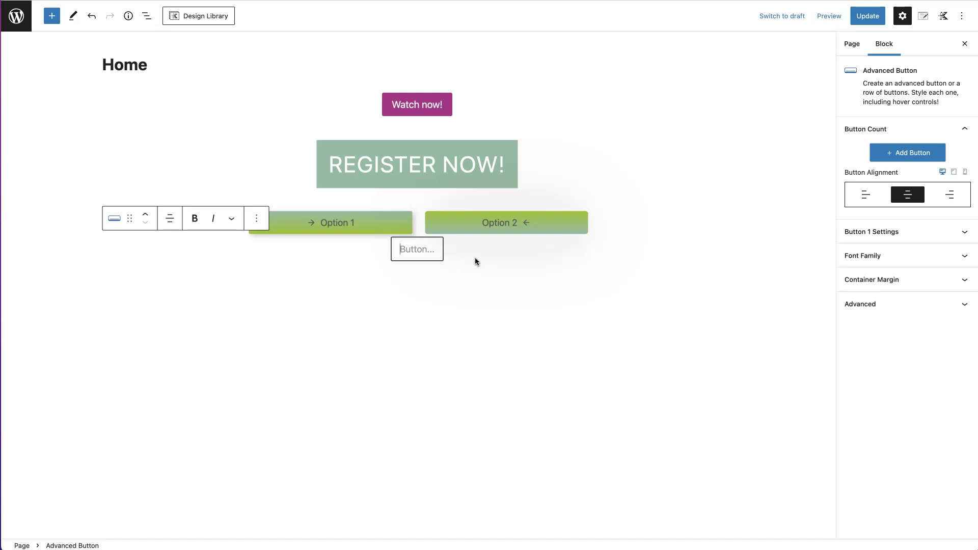
pyautogui.write('Click')
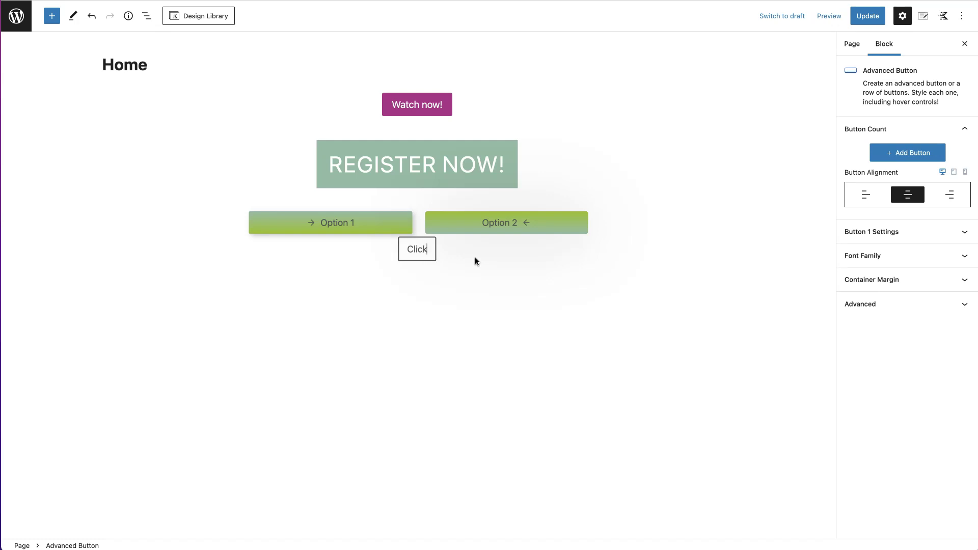
pyautogui.write(' now')
pyautogui.press('BackSpace')
pyautogui.press('BackSpace')
pyautogui.press('BackSpace')
pyautogui.press('BackSpace')
pyautogui.press('BackSpace')
pyautogui.press('BackSpace')
pyautogui.press('BackSpace')
pyautogui.press('BackSpace')
pyautogui.press('BackSpace')
# - Label the new button "Buy now!"
pyautogui.write('Buy now!')
pyautogui.click(425, 275)
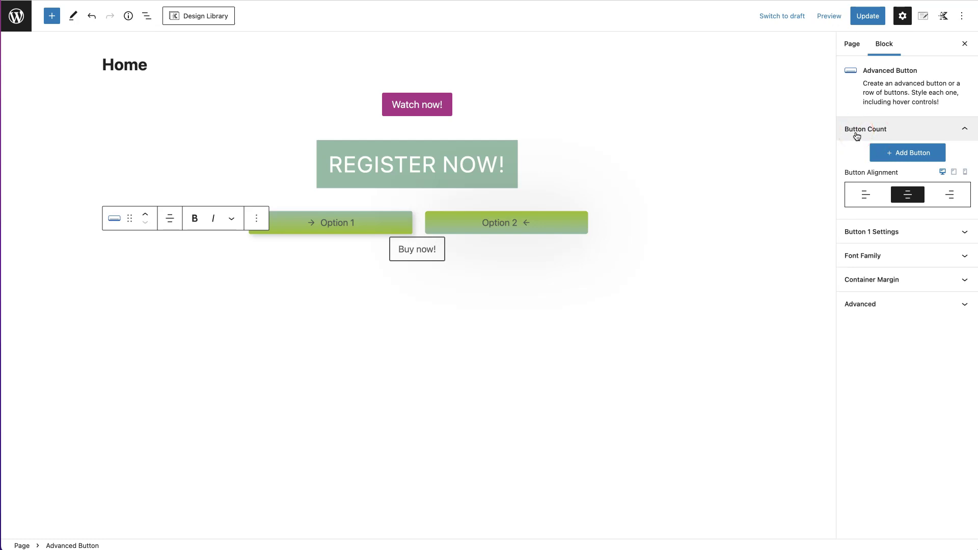
# - Add two extra buttons beside the Buy now! button and remove both of them again
pyautogui.click(903, 155)
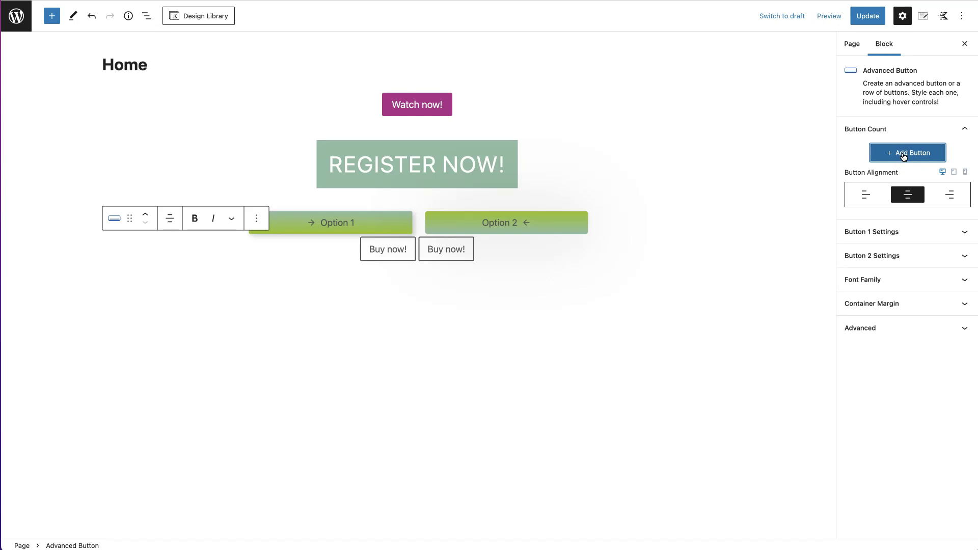
pyautogui.click(903, 154)
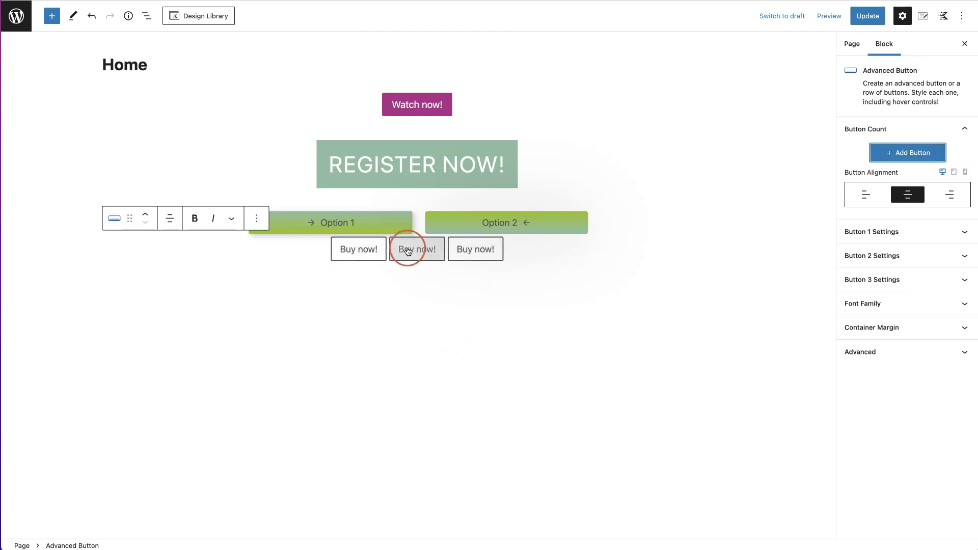
pyautogui.click(478, 253)
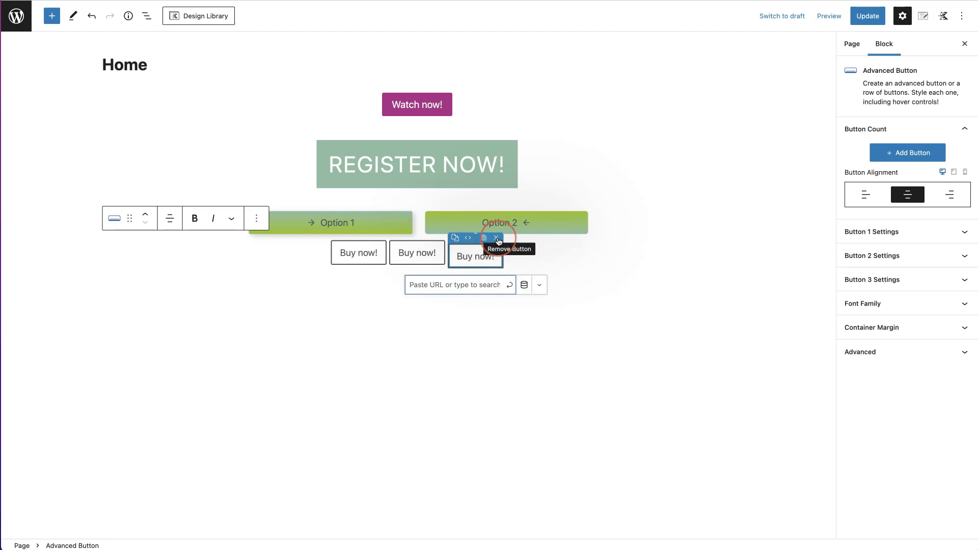
pyautogui.click(498, 241)
pyautogui.click(465, 249)
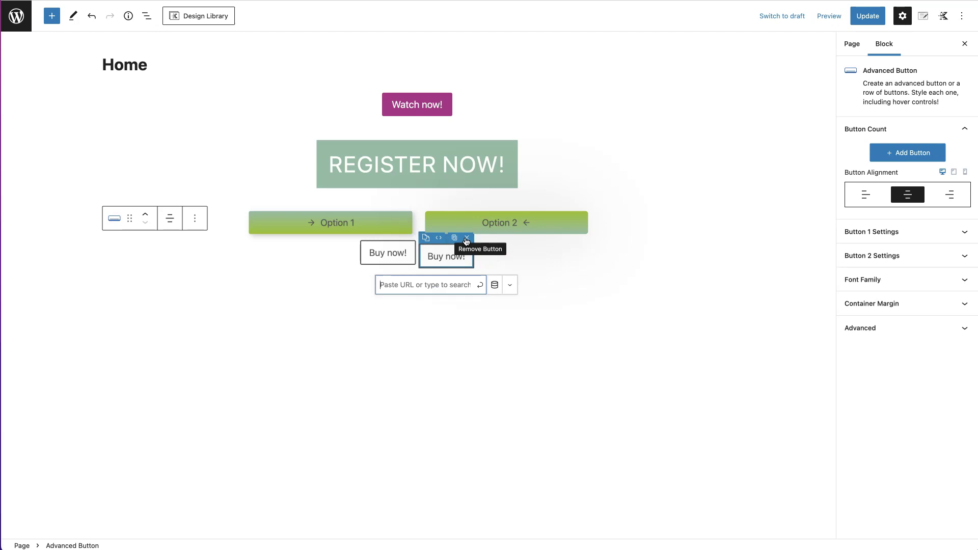
pyautogui.click(466, 239)
# - Duplicate the Buy now! button within its block
pyautogui.click(415, 248)
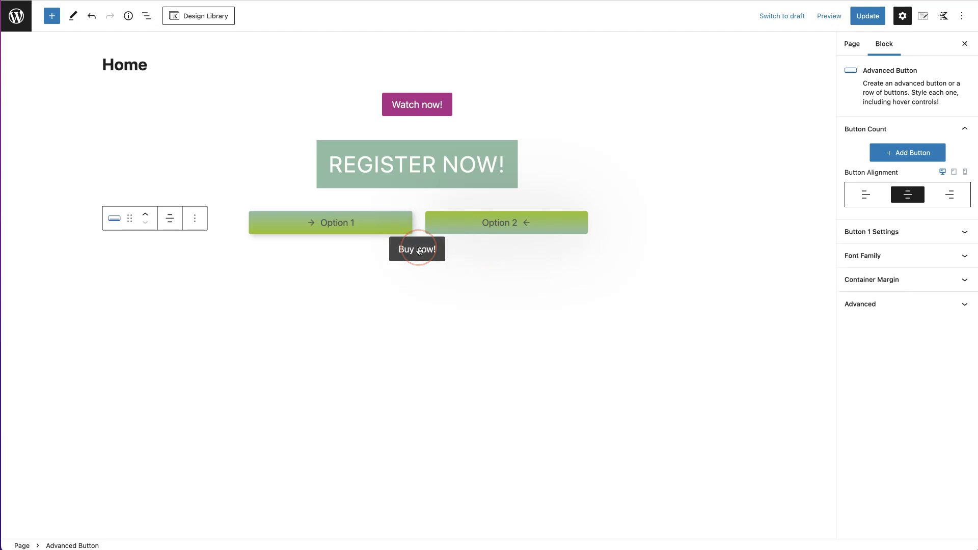
pyautogui.click(406, 331)
pyautogui.click(424, 238)
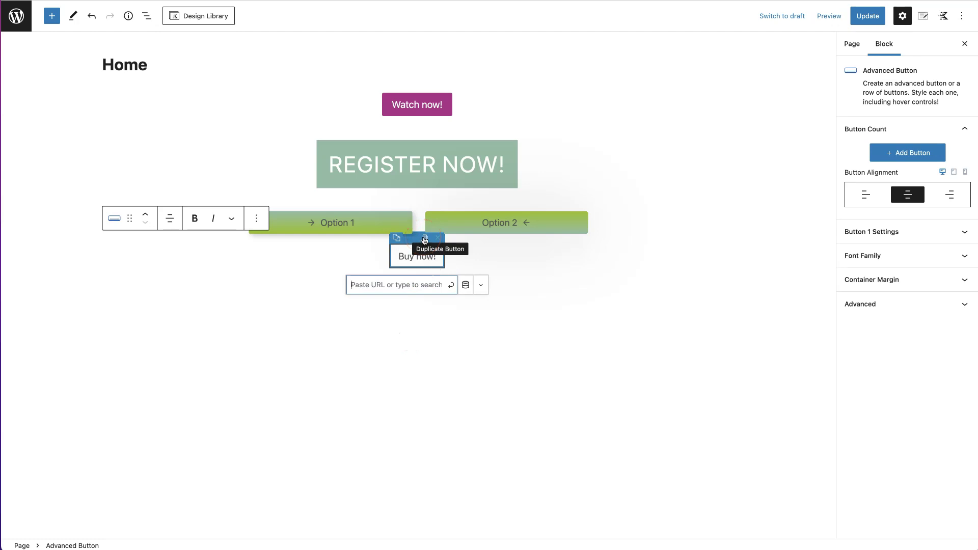
pyautogui.click(356, 315)
pyautogui.click(376, 252)
# - Open the move options of the duplicated Buy now! button and remove that duplicate
pyautogui.click(436, 262)
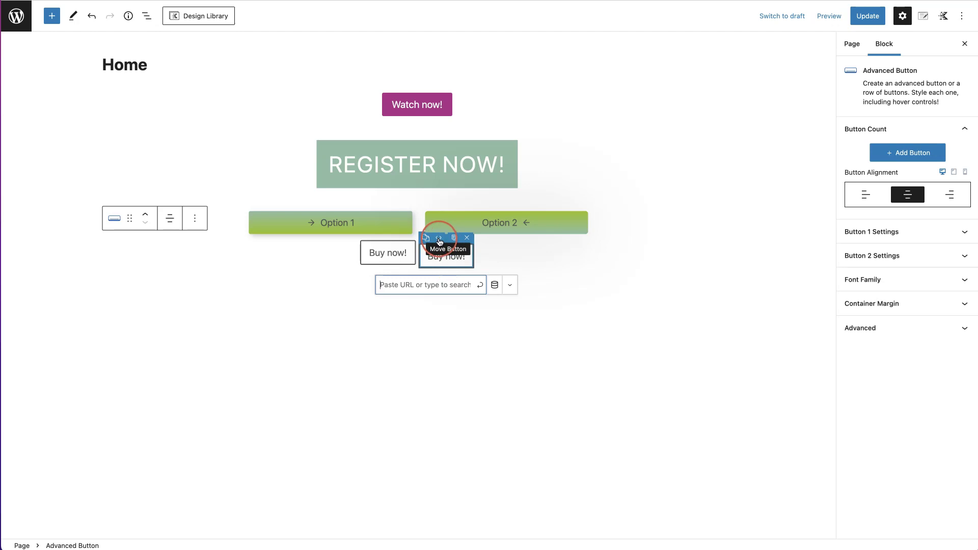
pyautogui.moveTo(439, 241); pyautogui.dragTo(431, 246)
pyautogui.click(434, 246)
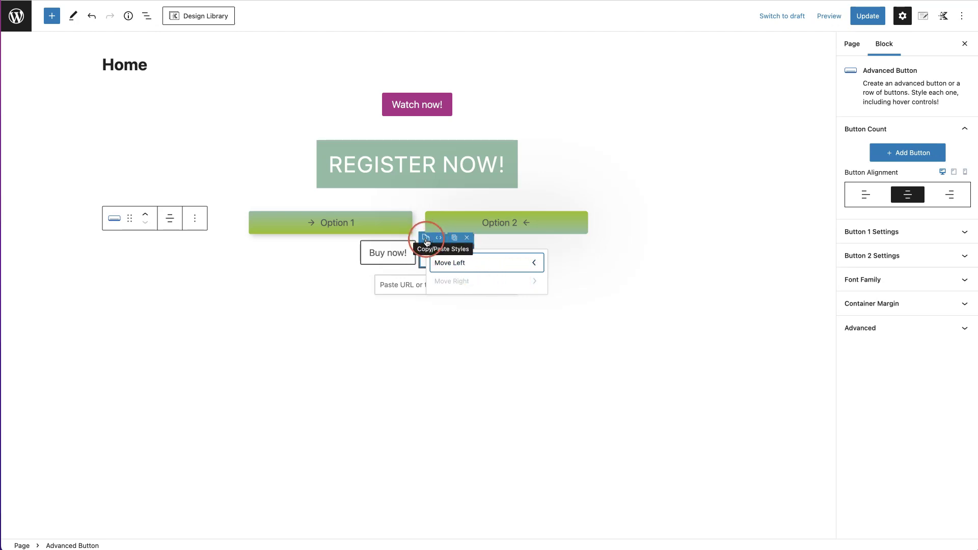
pyautogui.click(466, 239)
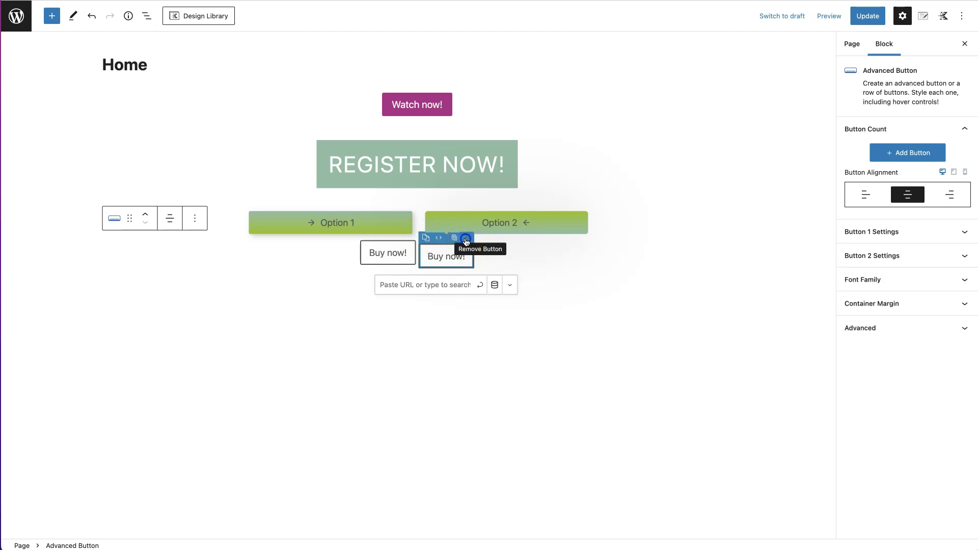
pyautogui.click(411, 260)
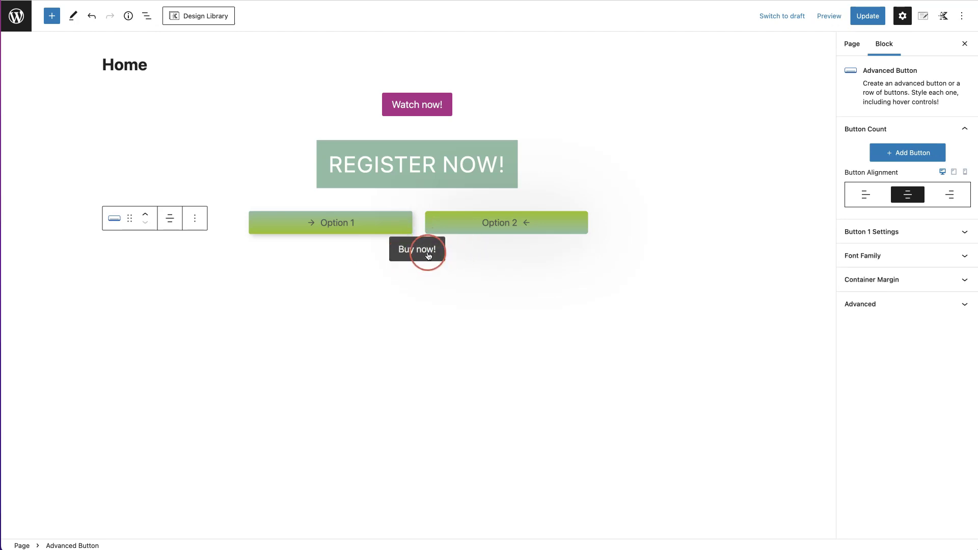
# - Try left and right alignment for the Buy now! button in the desktop view
pyautogui.click(434, 255)
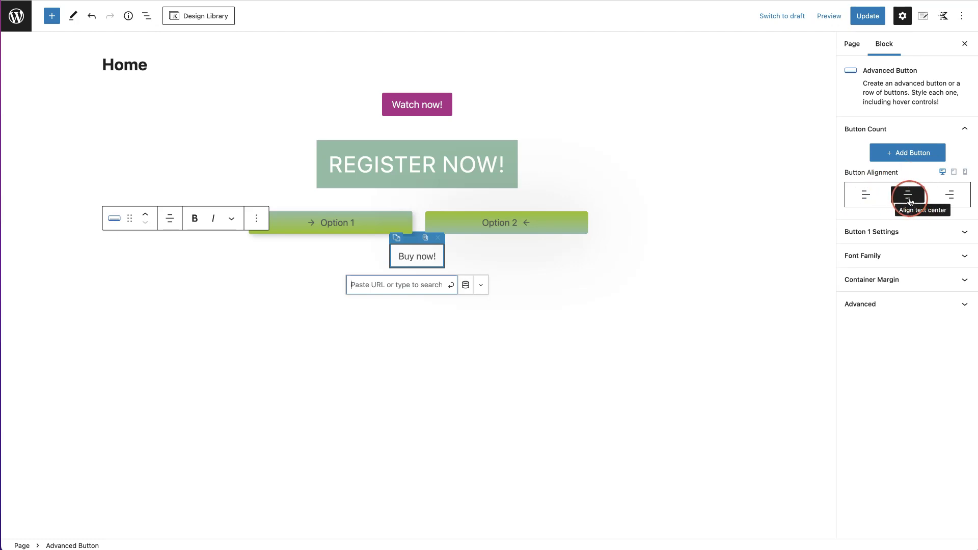
pyautogui.click(875, 199)
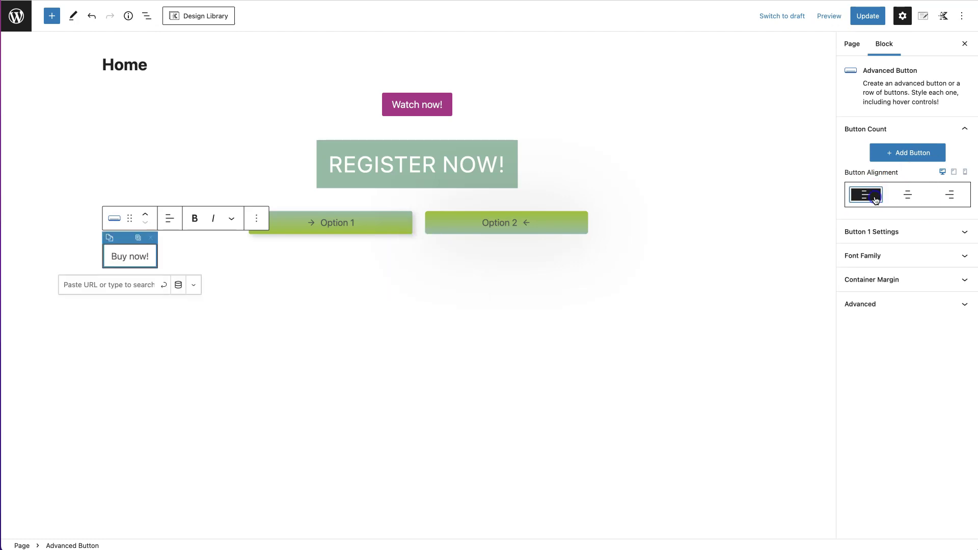
pyautogui.click(958, 200)
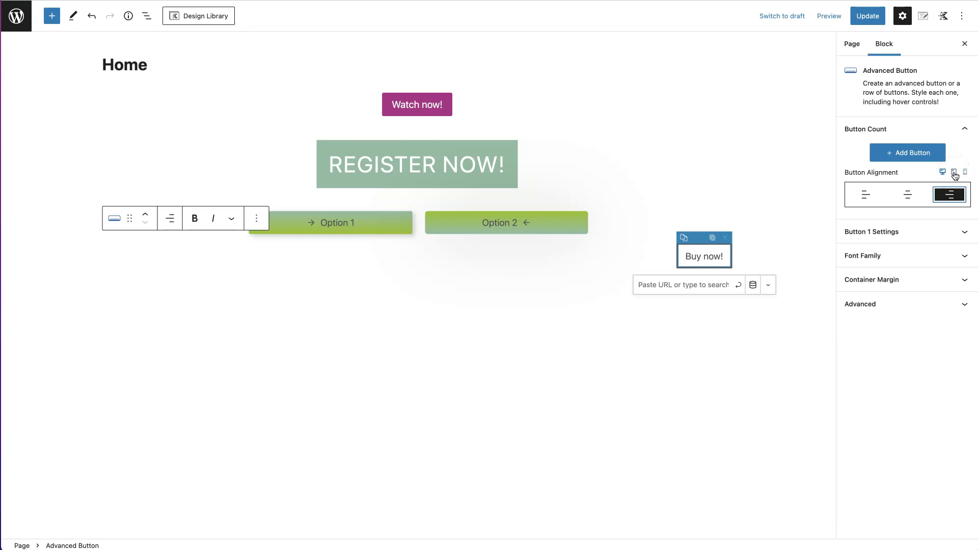
# - Set the Buy now! button's alignment to center for both tablet and mobile
pyautogui.click(954, 172)
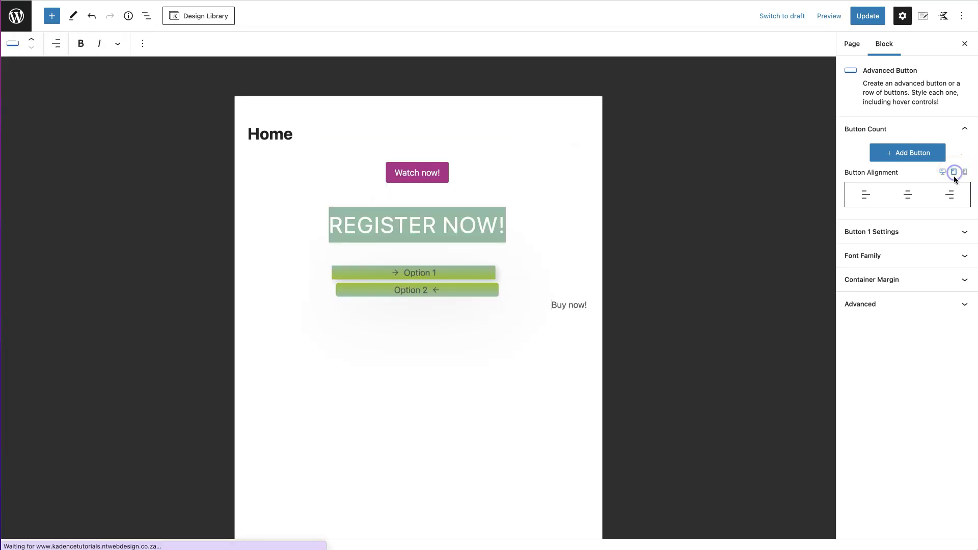
pyautogui.click(909, 197)
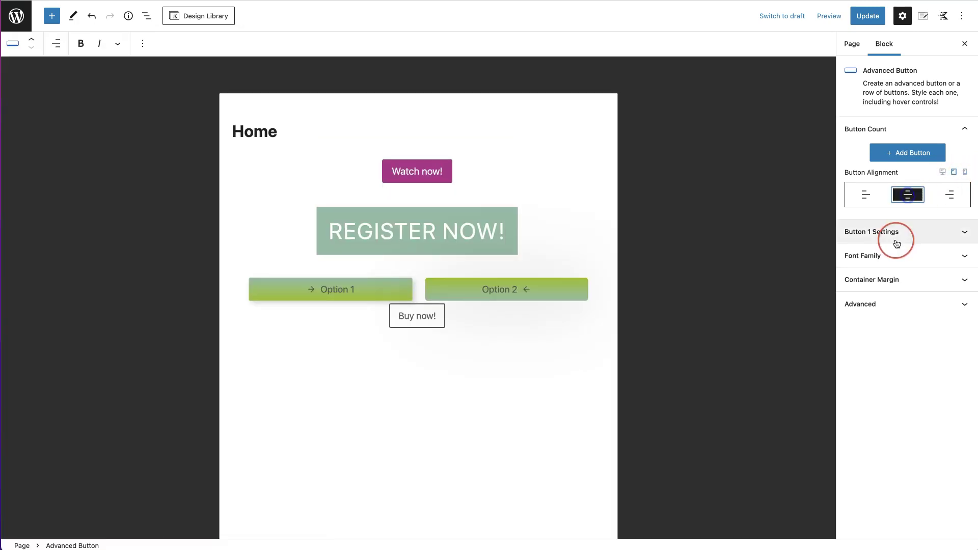
pyautogui.click(964, 174)
pyautogui.click(950, 194)
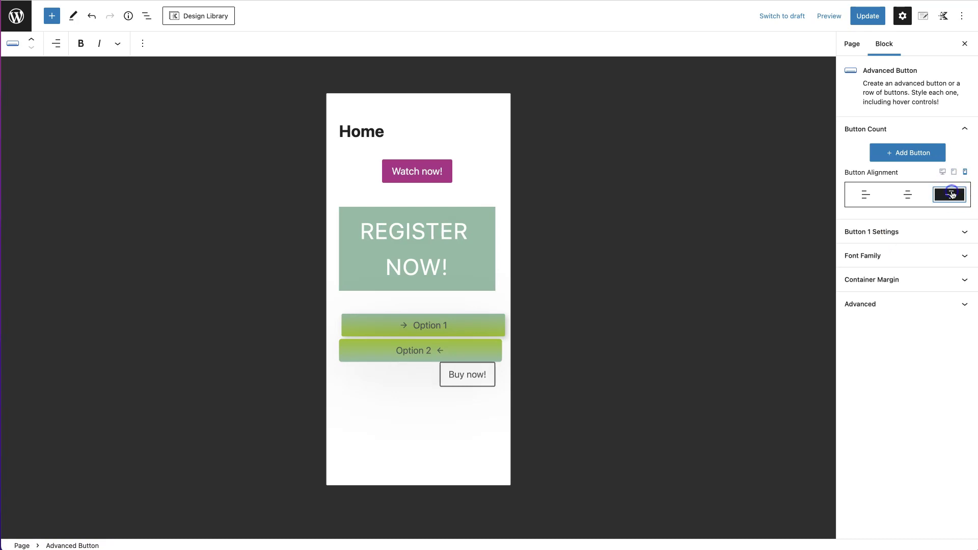
pyautogui.click(906, 194)
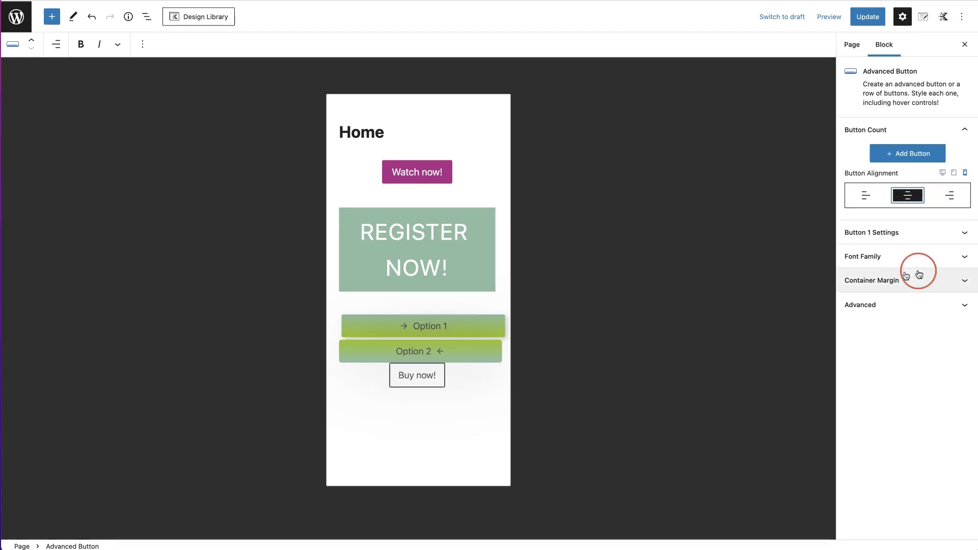
# - Set the Buy now! button's desktop alignment to center
pyautogui.click(943, 172)
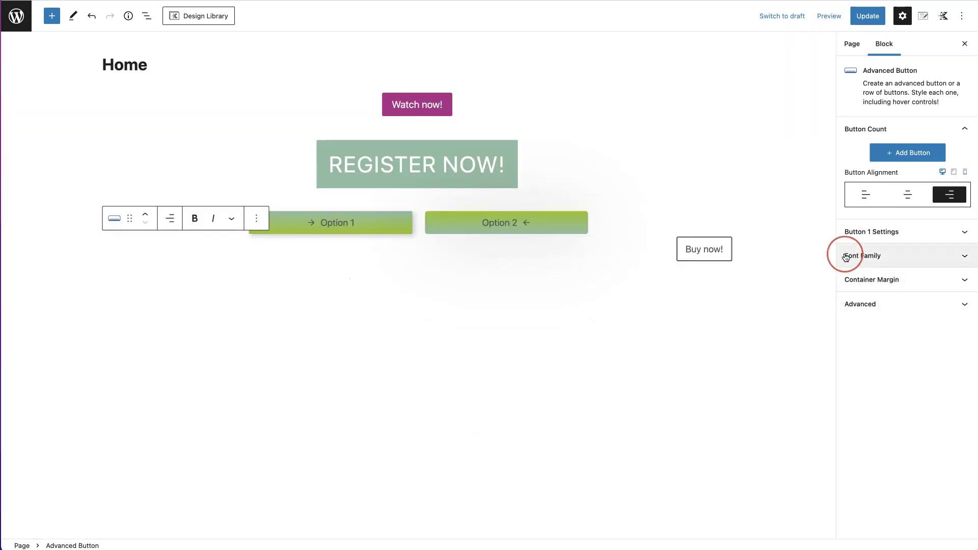
pyautogui.click(907, 194)
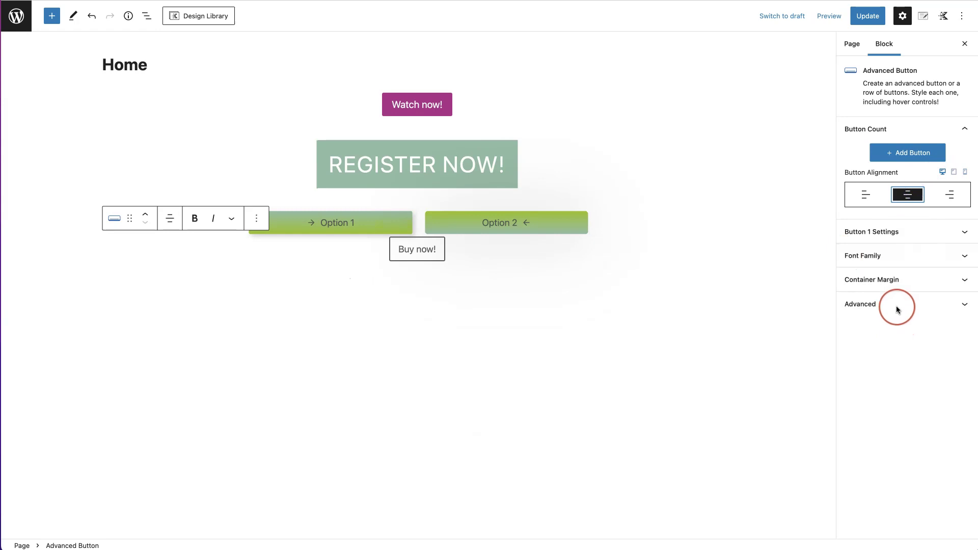
# - Open the Button 1 settings and set the button's inherit styles to Theme
pyautogui.click(953, 235)
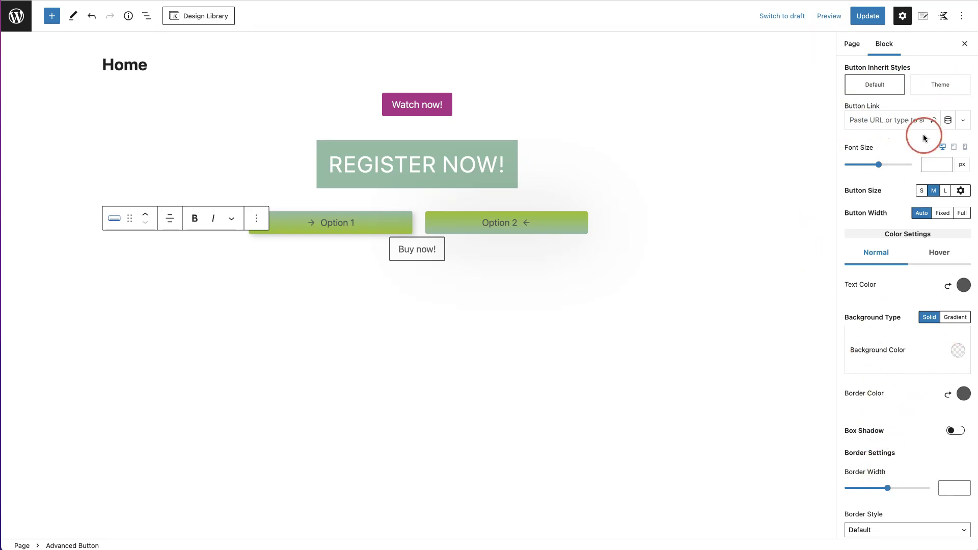
pyautogui.click(923, 90)
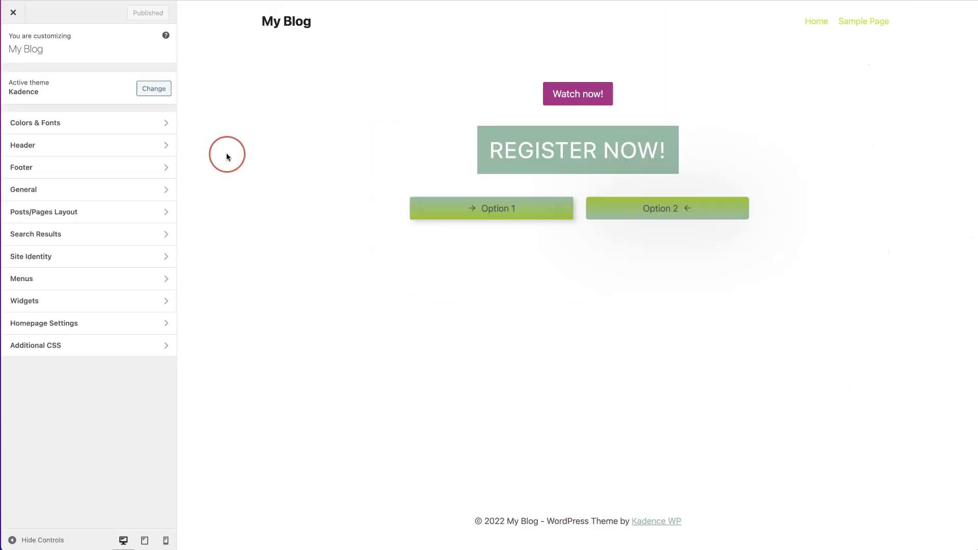
# - In the theme Customizer, open the Buttons settings of Colors & Fonts and look through the available options
pyautogui.click(60, 124)
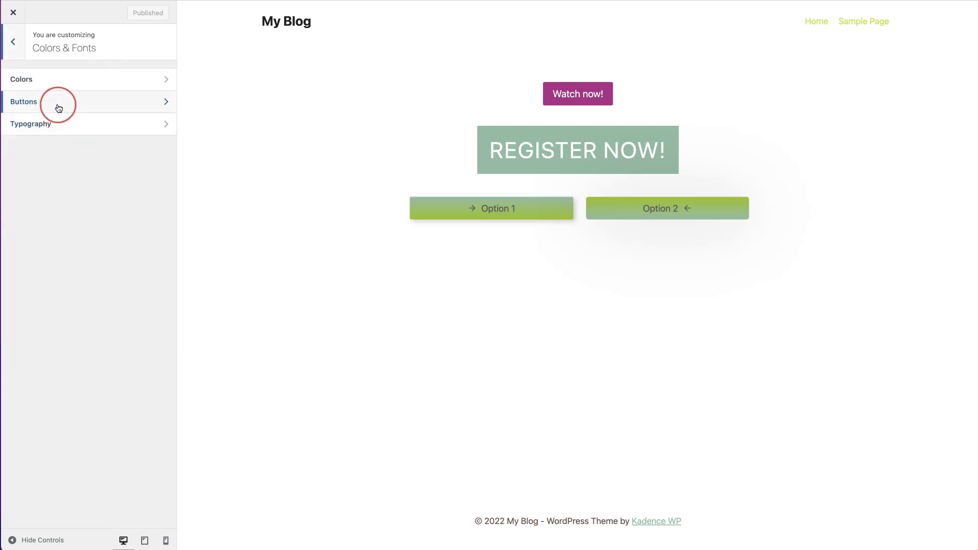
pyautogui.click(57, 107)
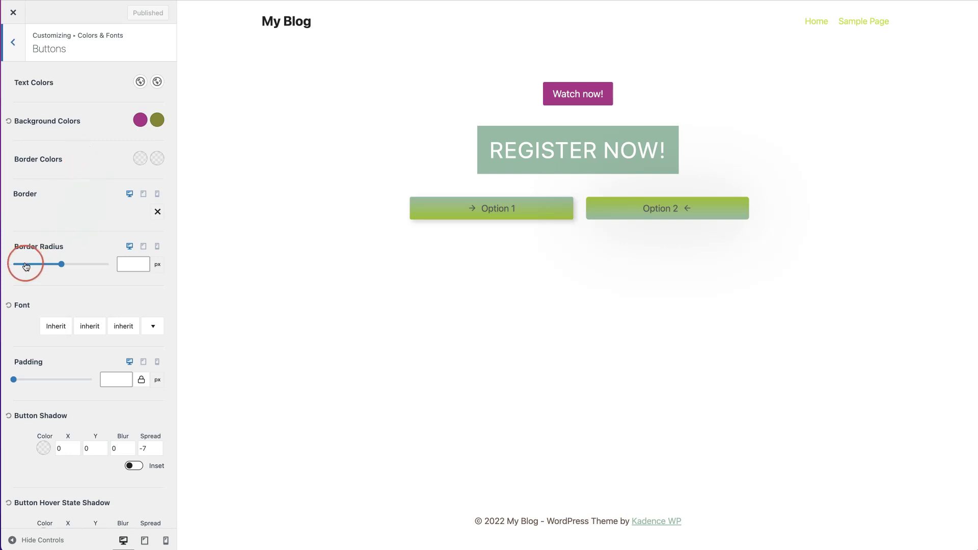
pyautogui.scroll(-2, 48, 360)
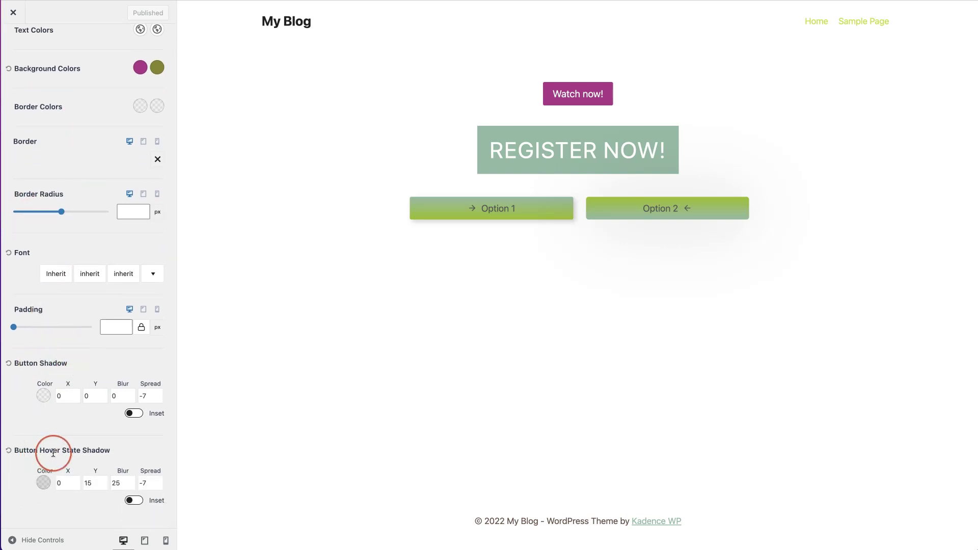
pyautogui.scroll(2, 109, 458)
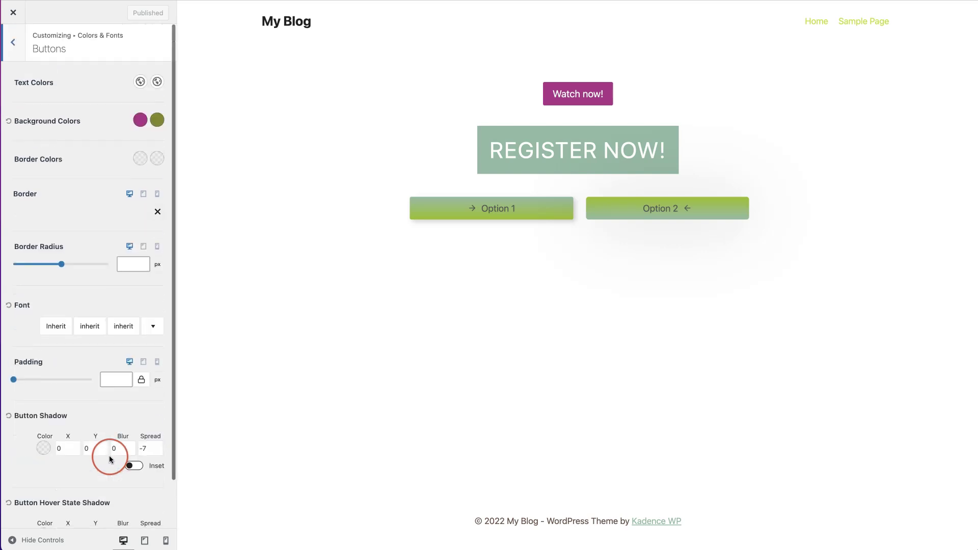
# - Set the theme buttons' desktop border radius to 23 px
pyautogui.moveTo(61, 264); pyautogui.dragTo(36, 269)
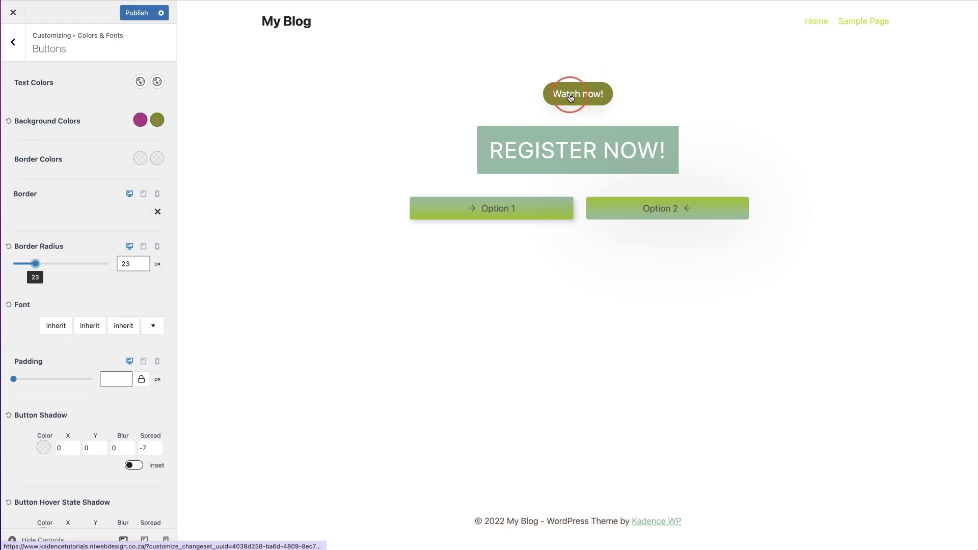
pyautogui.moveTo(35, 266)
pyautogui.mouseDown()
pyautogui.moveTo(15, 266)
pyautogui.moveTo(44, 267)
pyautogui.moveTo(35, 266)
pyautogui.mouseUp()
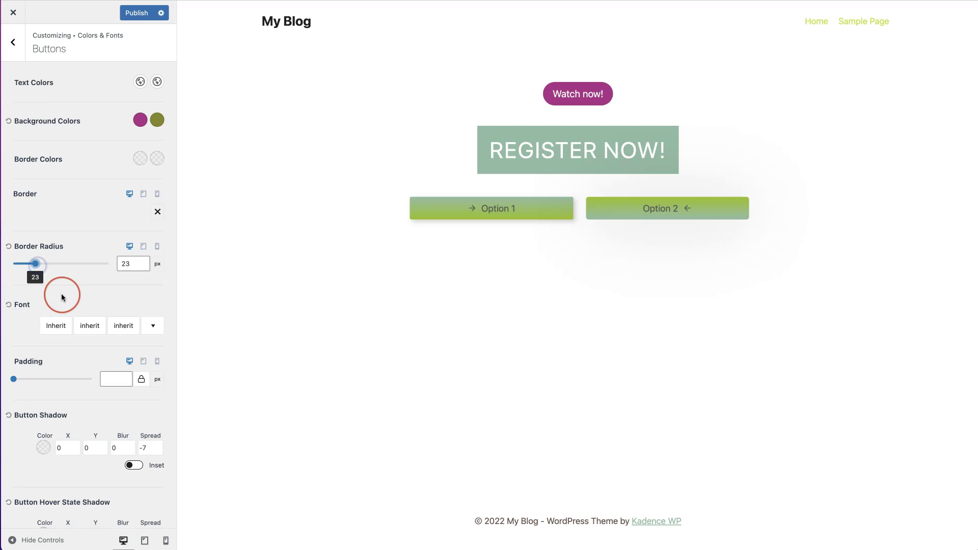
# - Set the theme buttons' desktop font size to 29 px
pyautogui.click(125, 328)
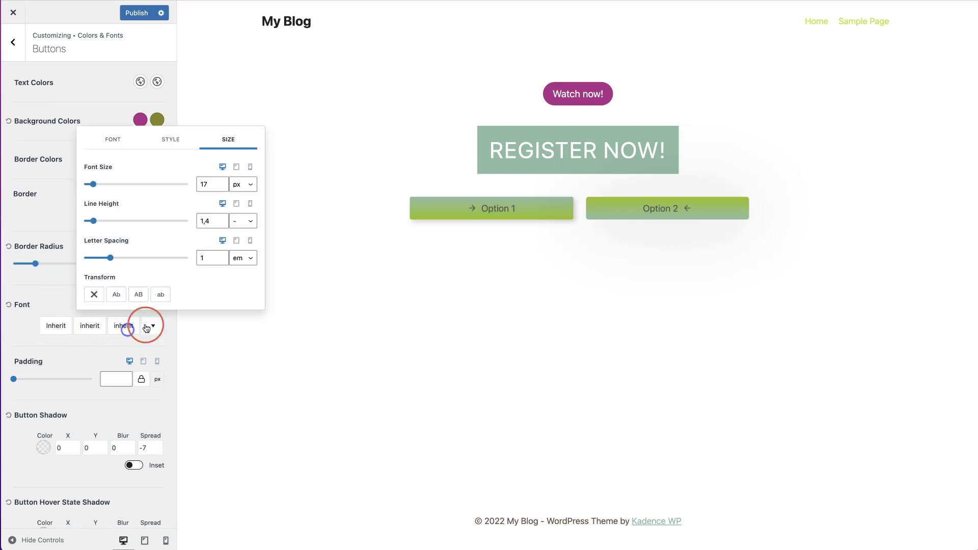
pyautogui.moveTo(93, 184); pyautogui.dragTo(102, 184)
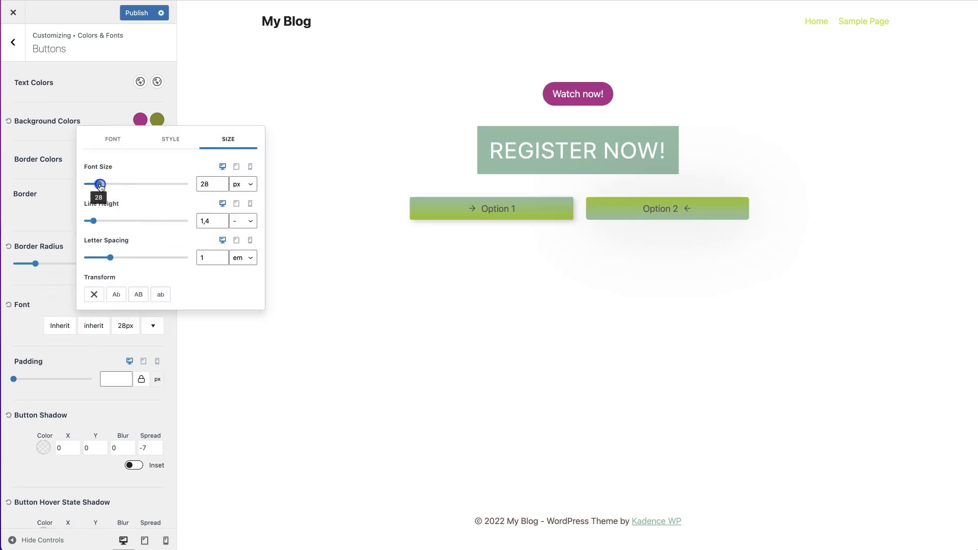
pyautogui.click(56, 192)
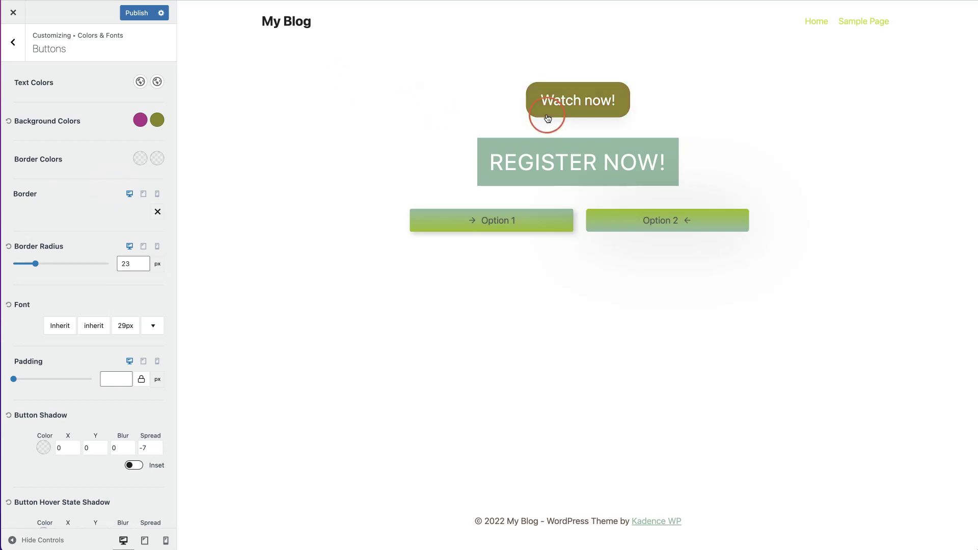
# - Set the theme buttons' normal background colour to the first palette colour, 8EBBA4
pyautogui.click(138, 125)
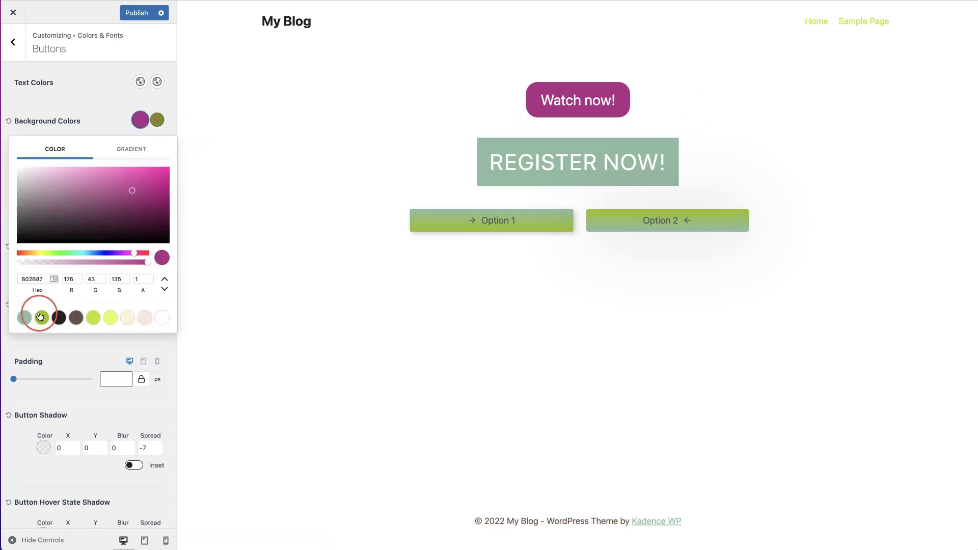
pyautogui.click(24, 317)
pyautogui.click(31, 350)
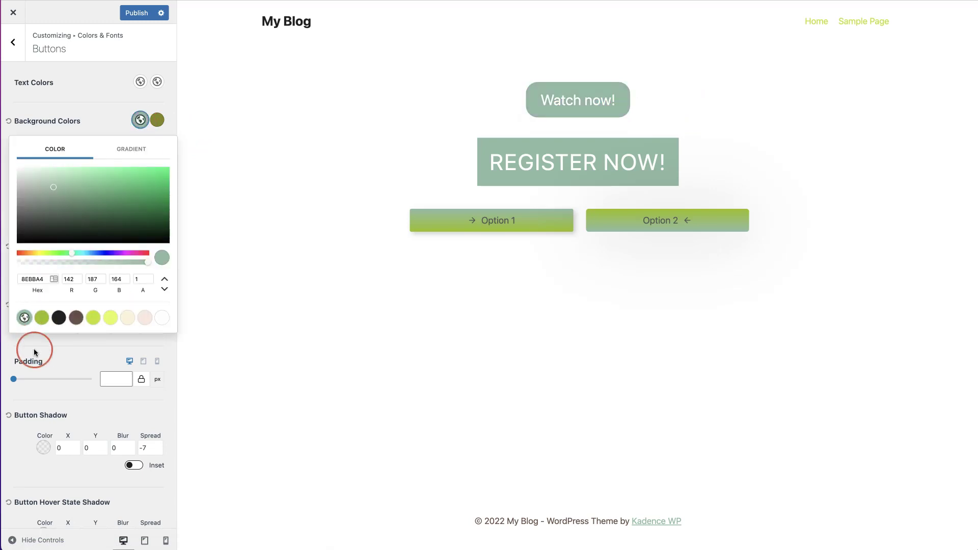
pyautogui.click(105, 351)
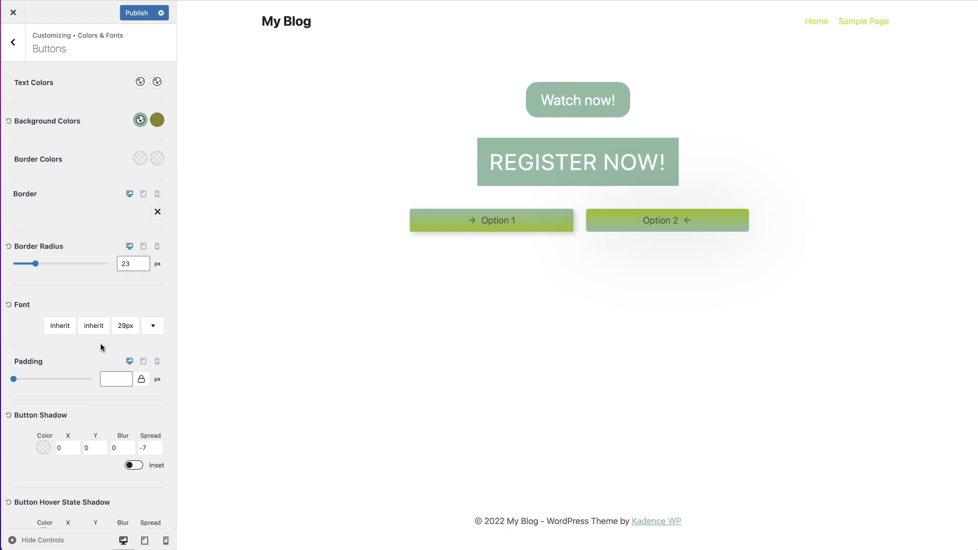
# - Set the theme buttons' text transform to uppercase and their desktop letter spacing to 1 px
pyautogui.click(123, 326)
pyautogui.click(137, 296)
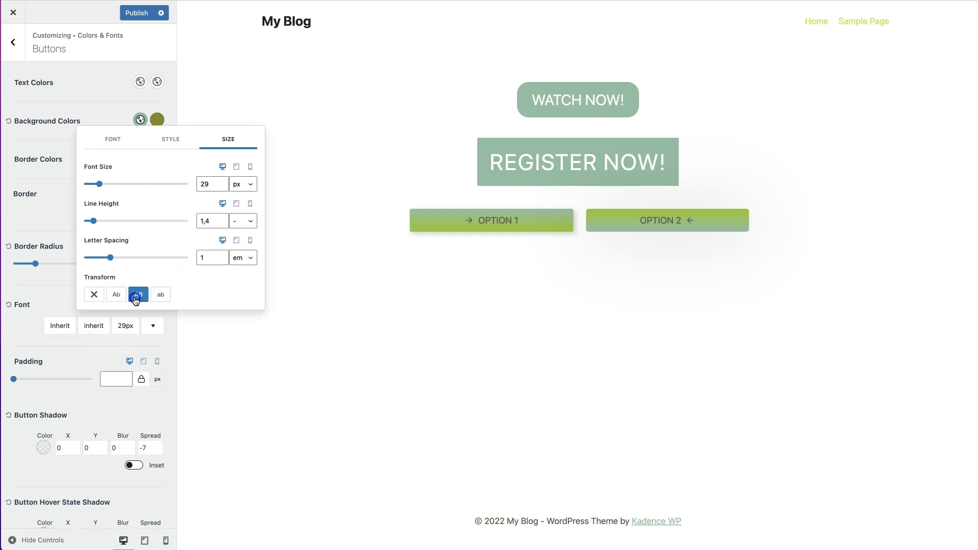
pyautogui.click(222, 261)
pyautogui.click(234, 260)
pyautogui.click(241, 246)
pyautogui.click(214, 260)
pyautogui.click(217, 260)
pyautogui.click(218, 261)
pyautogui.click(218, 255)
pyautogui.click(218, 255)
pyautogui.click(218, 256)
pyautogui.click(219, 256)
pyautogui.click(219, 259)
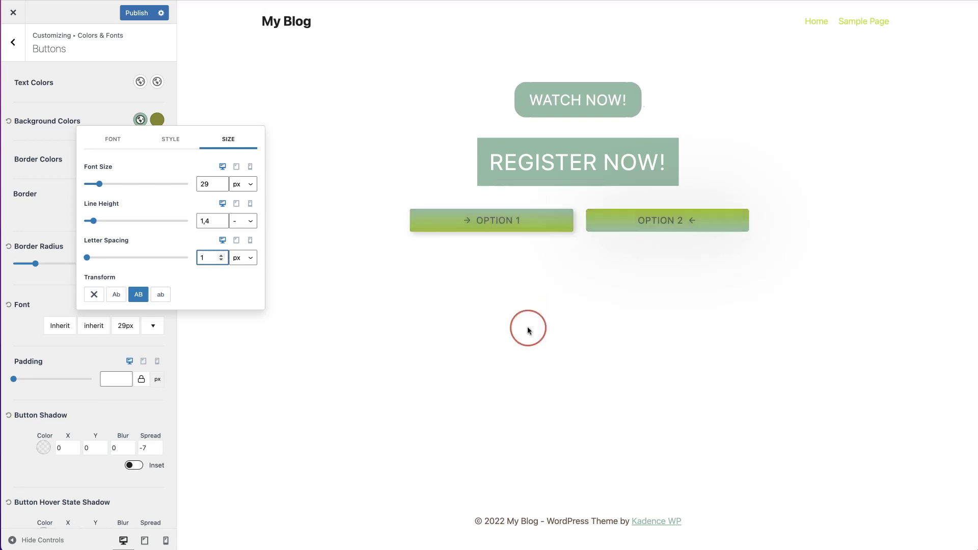
pyautogui.click(88, 350)
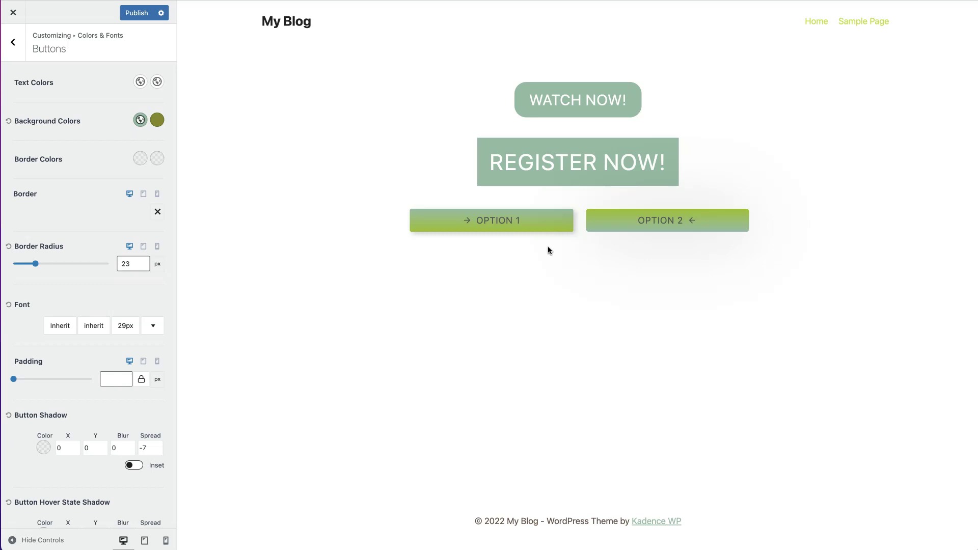
# - Return to the Home page editor and set the Buy now! button's inherit styles to Default
pyautogui.click(556, 221)
pyautogui.click(550, 272)
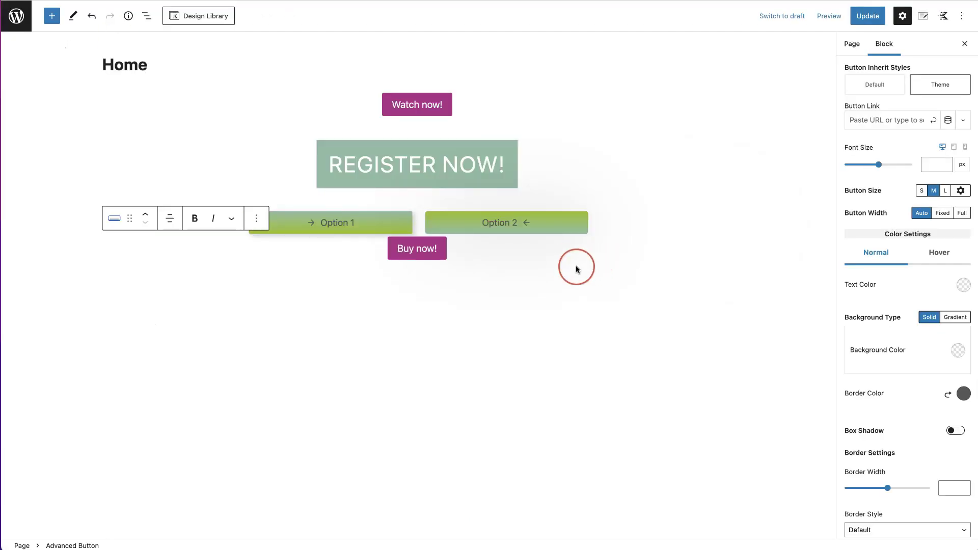
pyautogui.click(464, 255)
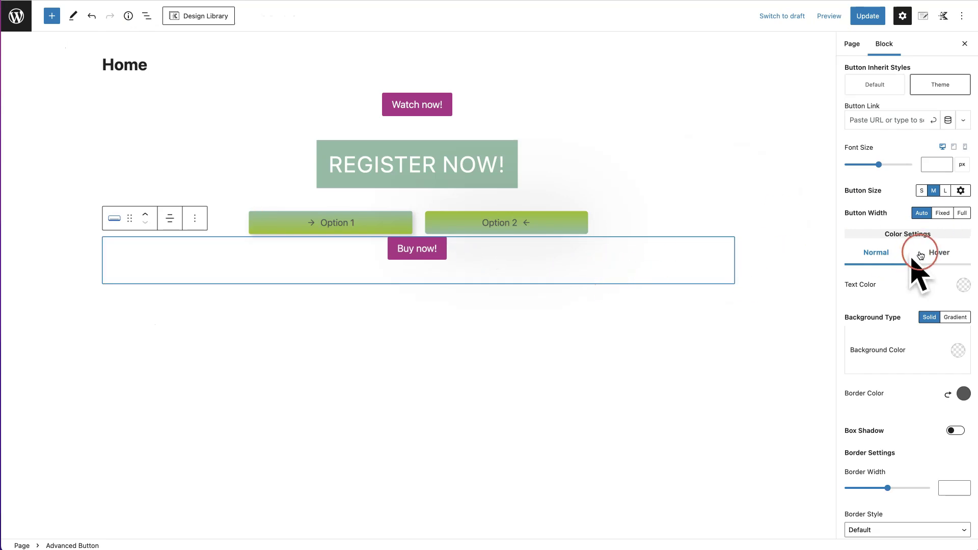
pyautogui.click(442, 285)
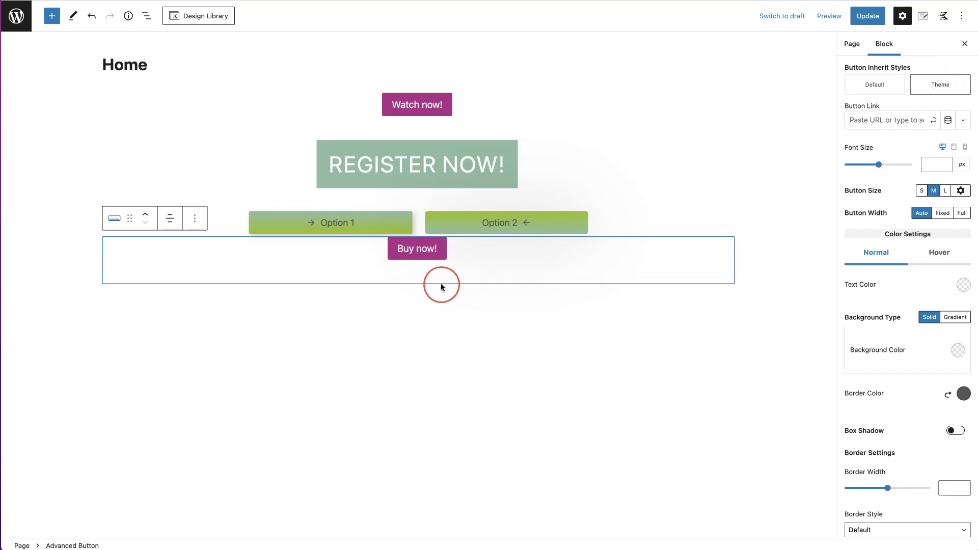
pyautogui.click(421, 262)
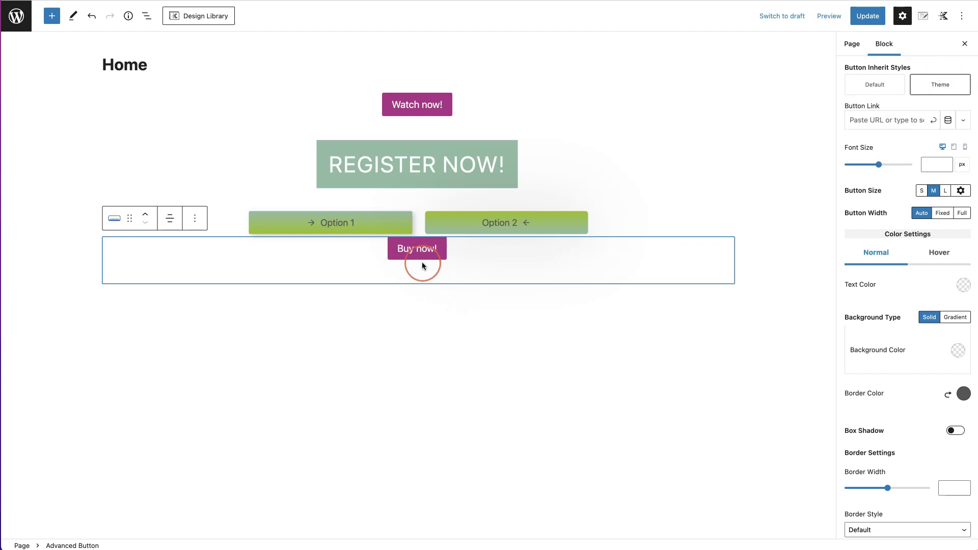
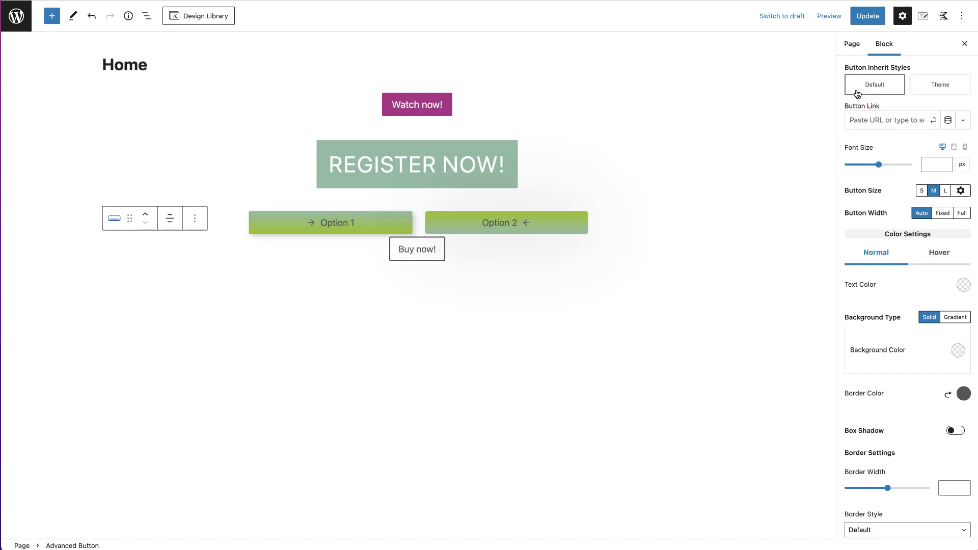
# - Link the Buy now! button to the Sample Page by searching for "sample"
pyautogui.click(871, 116)
pyautogui.click(909, 117)
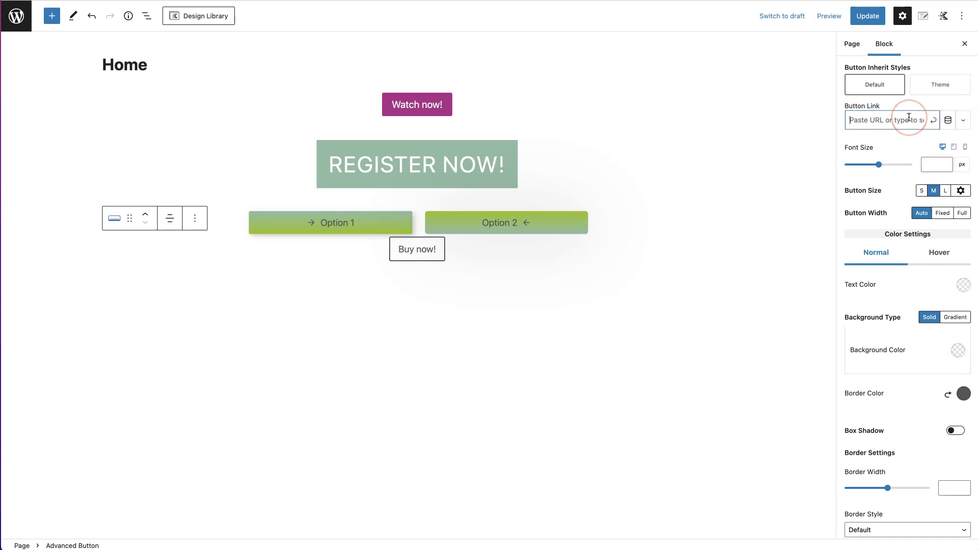
pyautogui.press('Return')
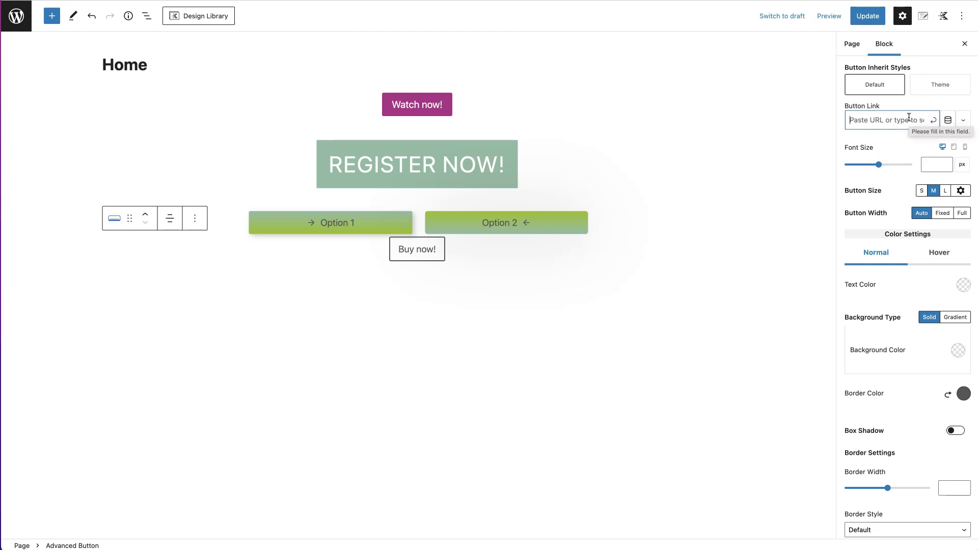
pyautogui.write('sample')
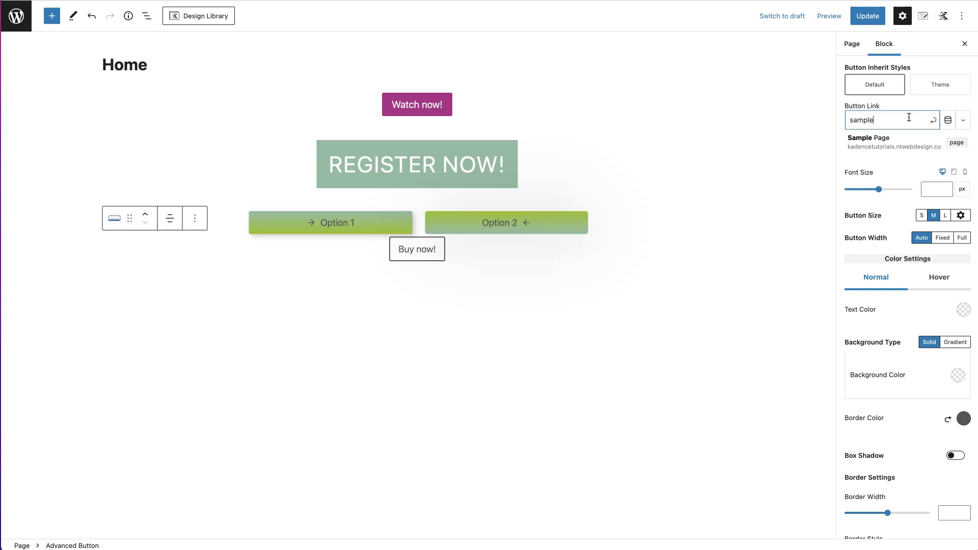
pyautogui.click(912, 144)
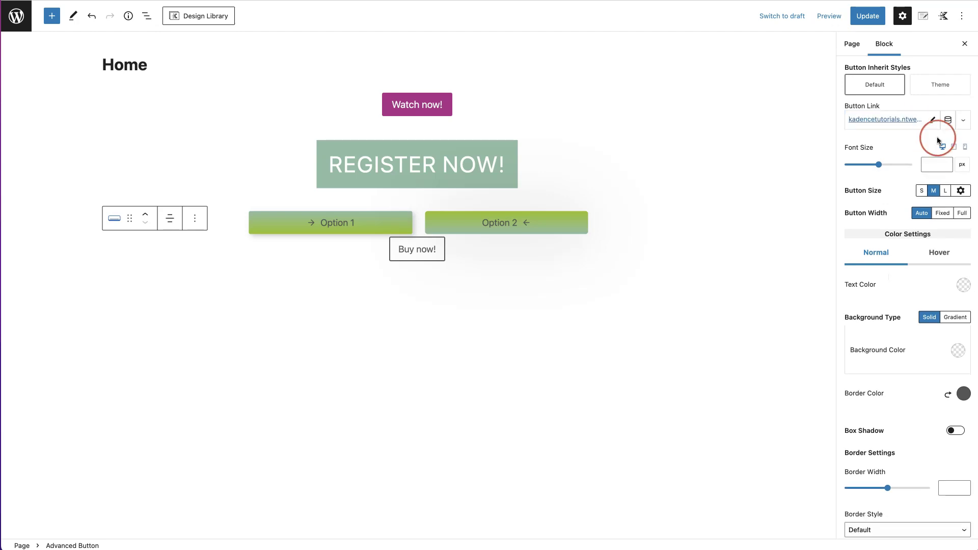
# - Review the button link's target choices and its No Follow, Sponsored and Download options without changing them
pyautogui.click(964, 123)
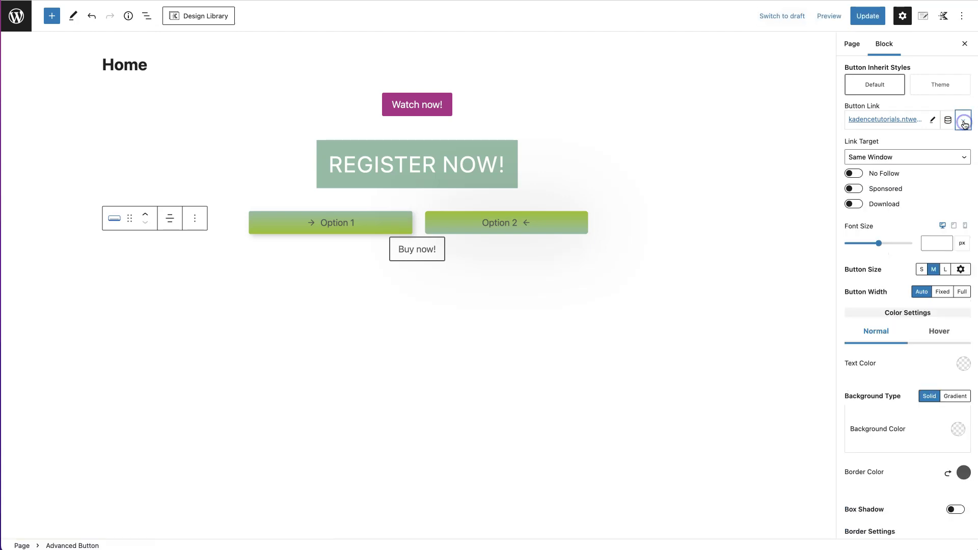
pyautogui.click(903, 157)
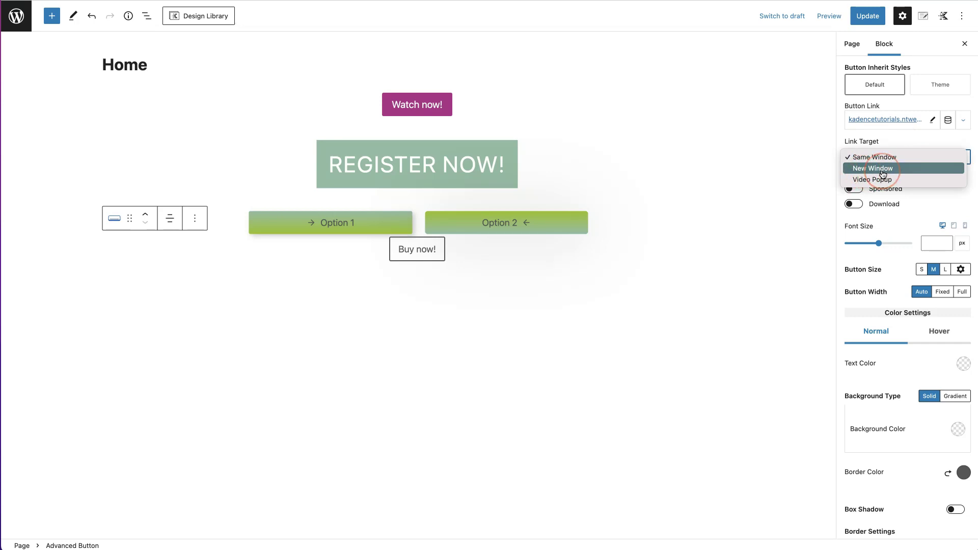
pyautogui.click(913, 145)
pyautogui.moveTo(913, 145); pyautogui.dragTo(885, 212)
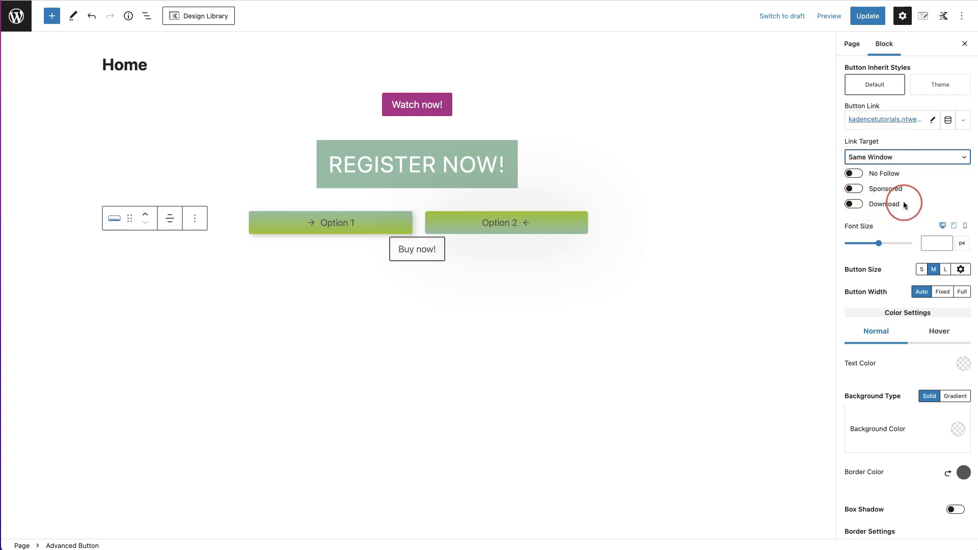
pyautogui.click(964, 122)
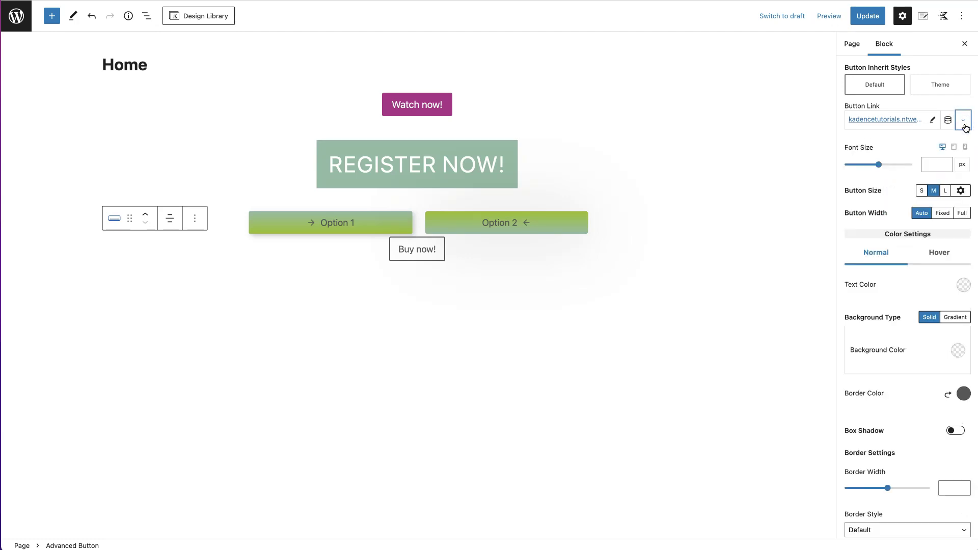
# - Look at the available font size units and set the Buy now! button's desktop font size to 73 px
pyautogui.moveTo(859, 147); pyautogui.dragTo(884, 168)
pyautogui.moveTo(873, 166)
pyautogui.mouseDown()
pyautogui.moveTo(856, 167)
pyautogui.moveTo(874, 167)
pyautogui.mouseUp()
pyautogui.click(962, 169)
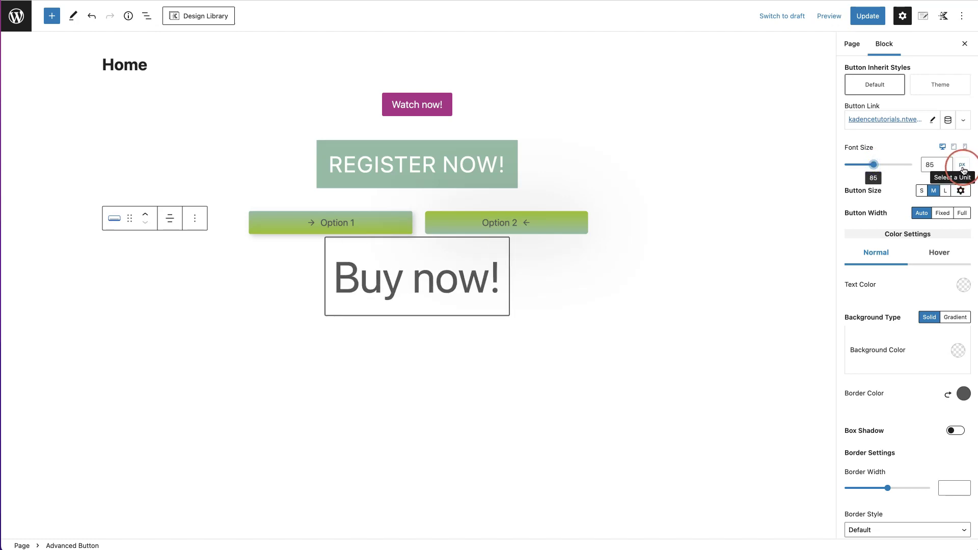
pyautogui.click(963, 169)
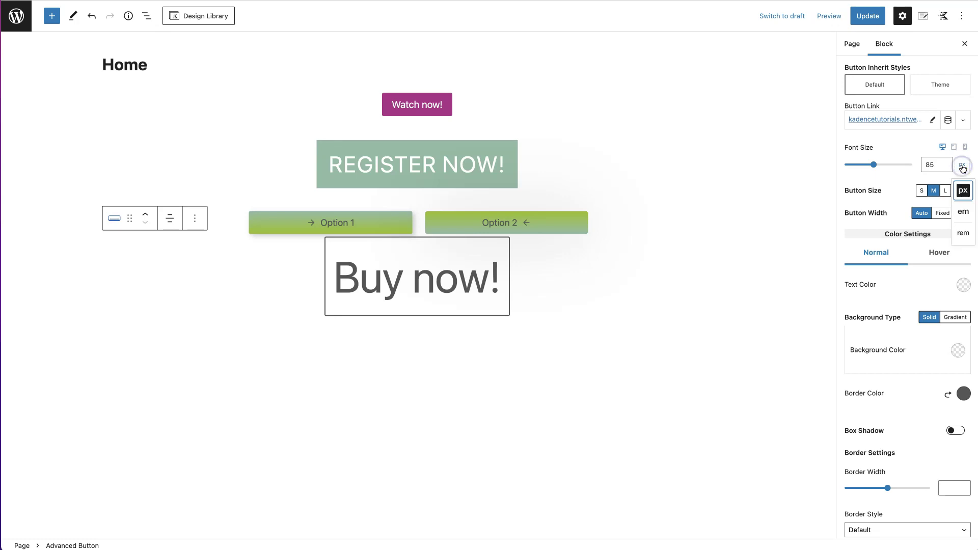
pyautogui.click(962, 169)
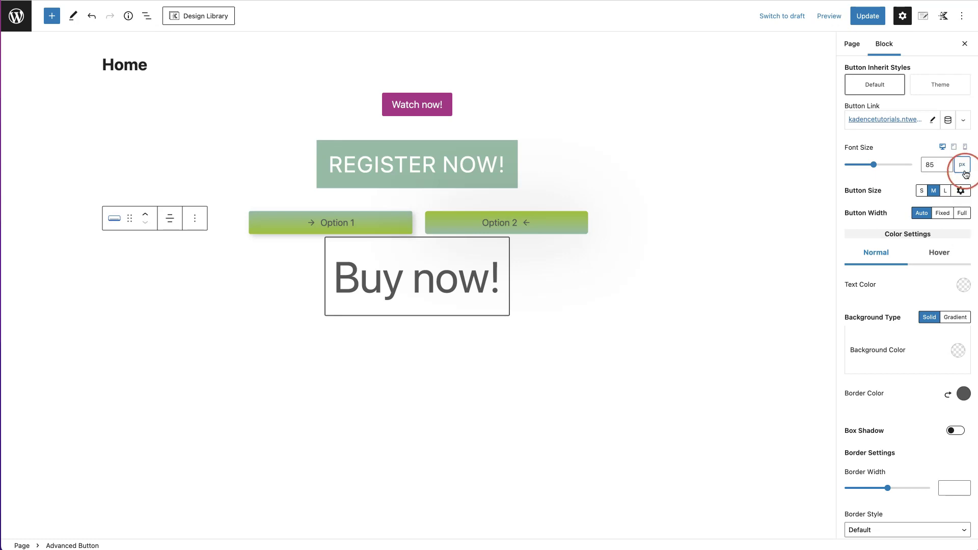
pyautogui.moveTo(873, 165)
pyautogui.mouseDown()
pyautogui.moveTo(863, 168)
pyautogui.moveTo(893, 163)
pyautogui.moveTo(869, 166)
pyautogui.mouseUp()
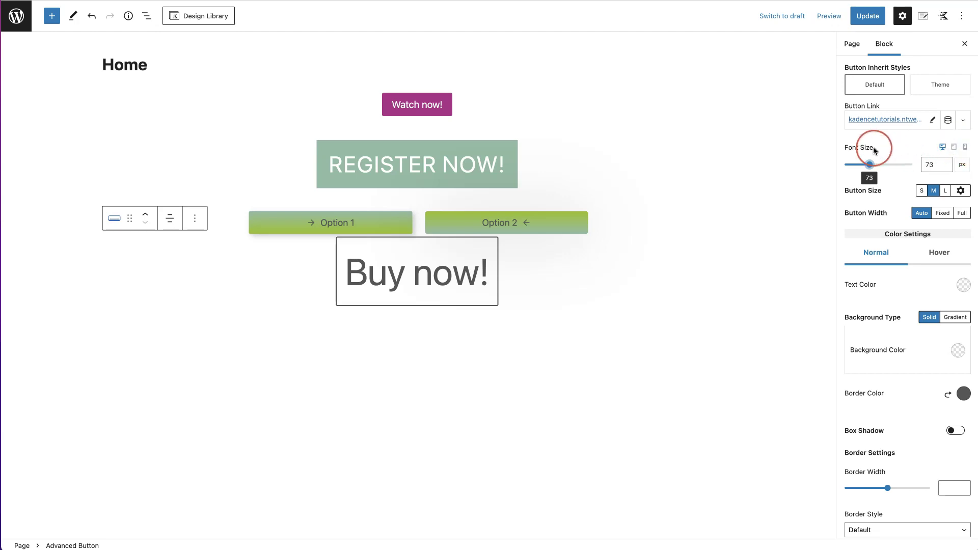
# - Try the S, M and L size presets on the Buy now! button
pyautogui.moveTo(882, 190); pyautogui.dragTo(849, 191)
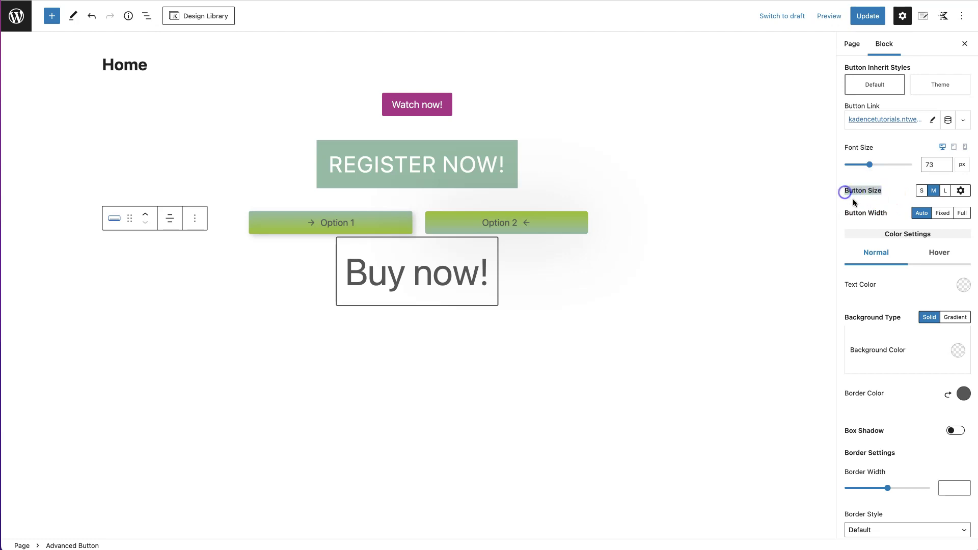
pyautogui.click(921, 194)
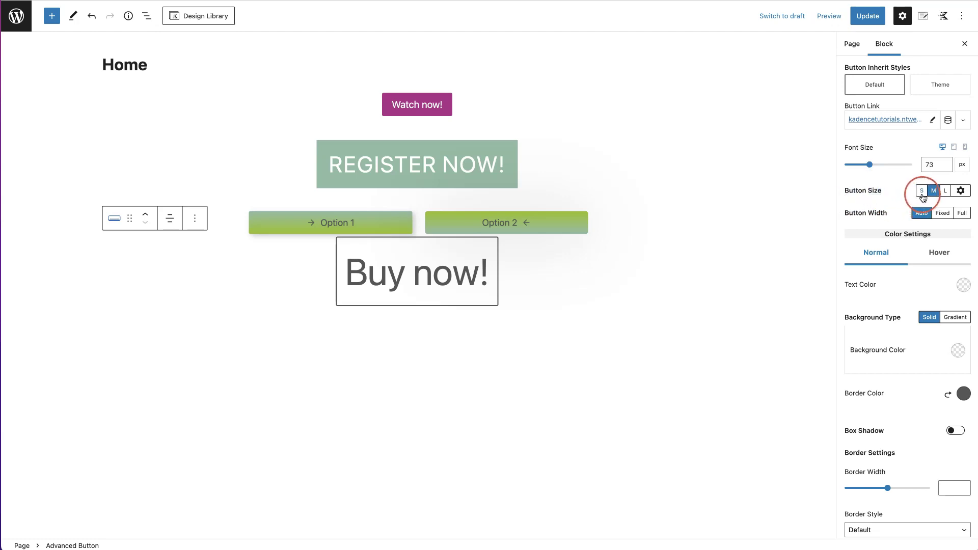
pyautogui.click(934, 192)
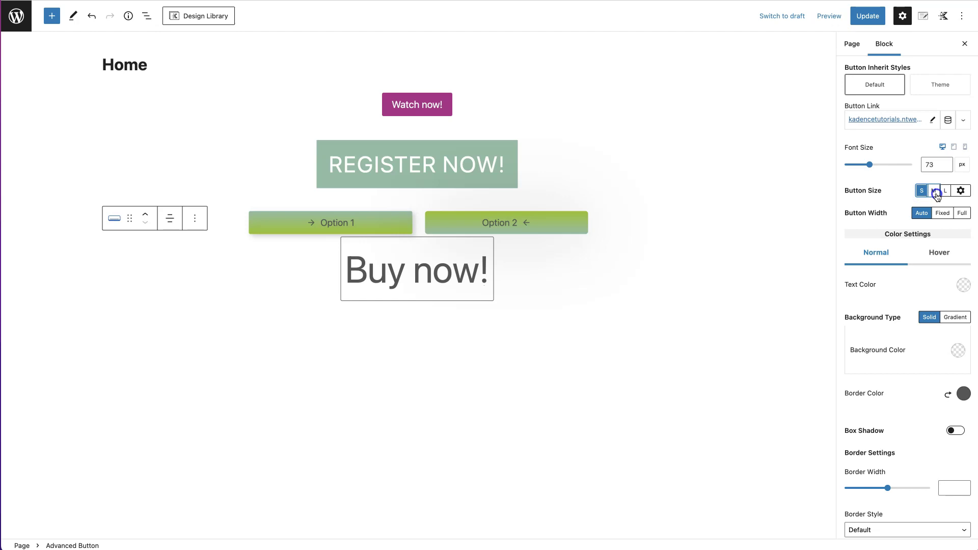
pyautogui.click(945, 193)
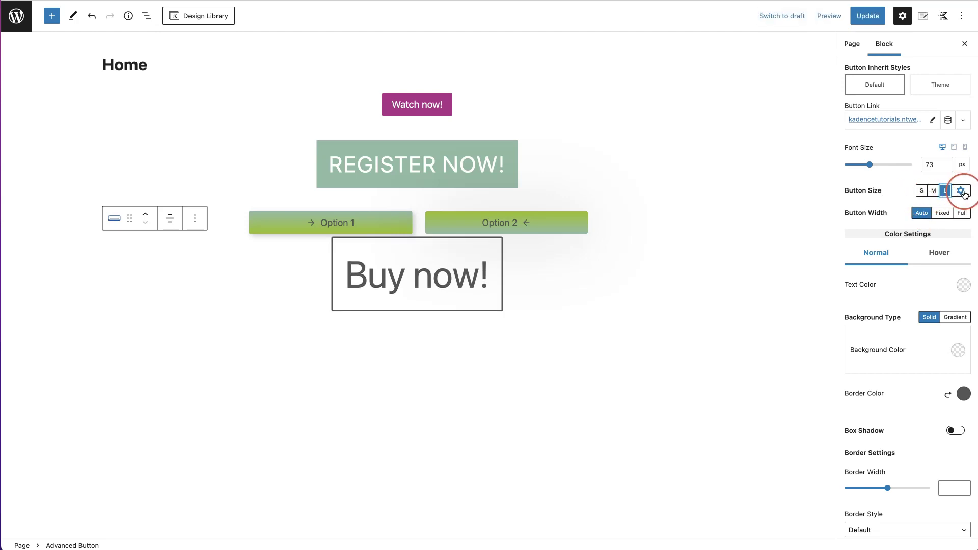
# - Switch the button to a custom size with desktop top and bottom padding of 25 and left and right padding of 100
pyautogui.click(962, 194)
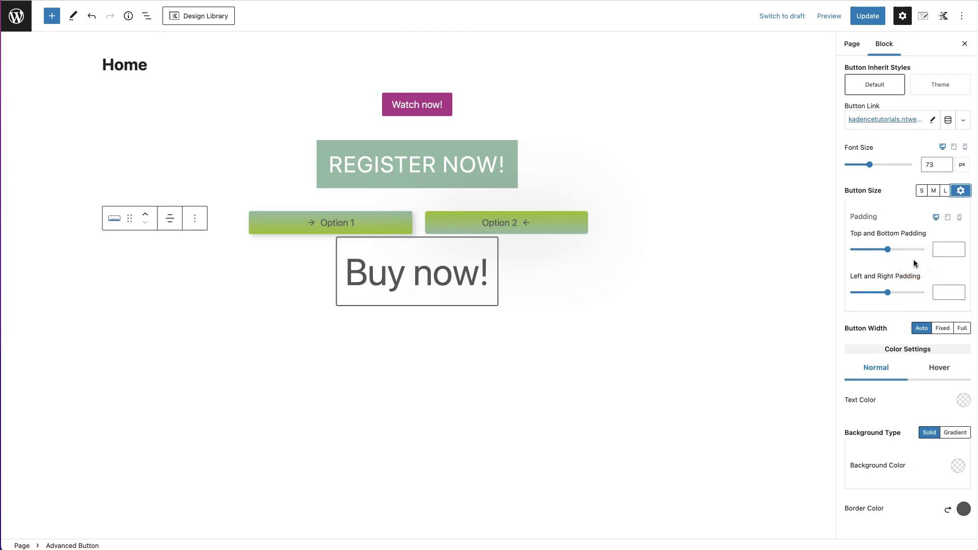
pyautogui.moveTo(888, 250)
pyautogui.mouseDown()
pyautogui.moveTo(863, 250)
pyautogui.moveTo(919, 249)
pyautogui.moveTo(868, 249)
pyautogui.mouseUp()
pyautogui.moveTo(895, 292); pyautogui.dragTo(925, 292)
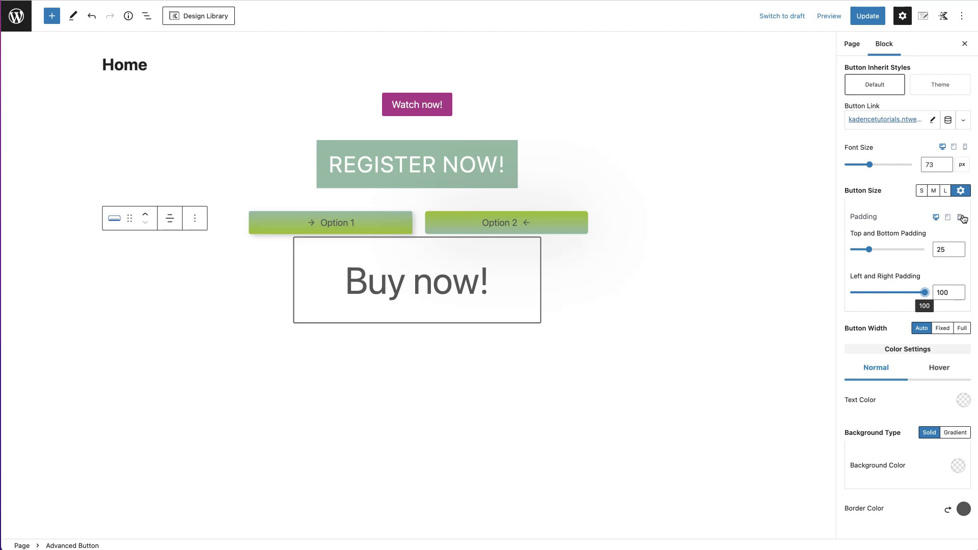
# - Extend the button's label to read "Buy now! type in bigger"
pyautogui.scroll(-3, 862, 252)
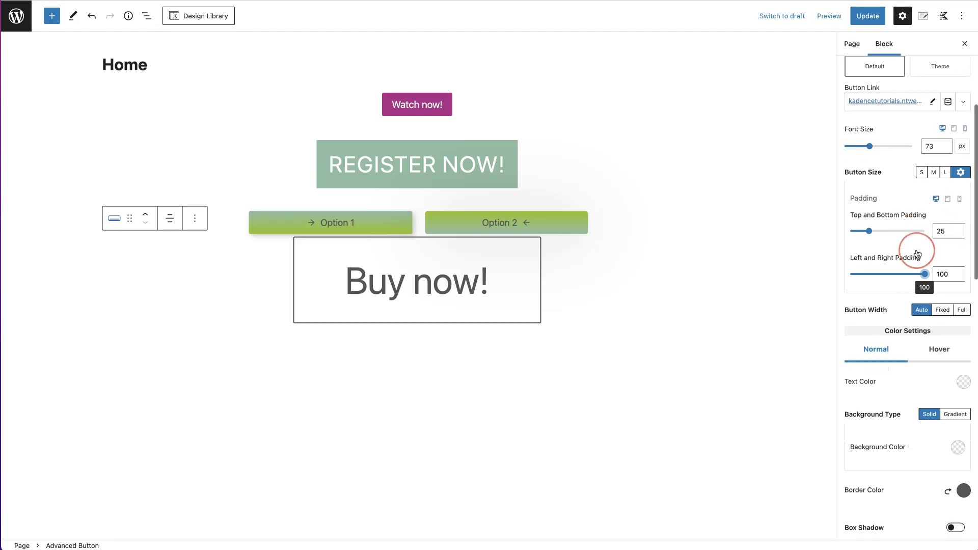
pyautogui.doubleClick(869, 242)
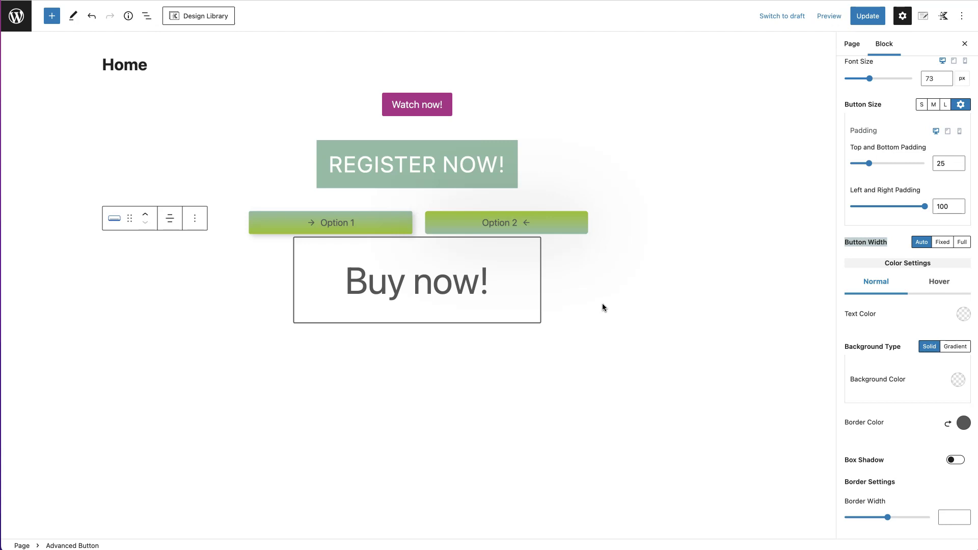
pyautogui.click(485, 286)
pyautogui.click(516, 278)
pyautogui.write('ty')
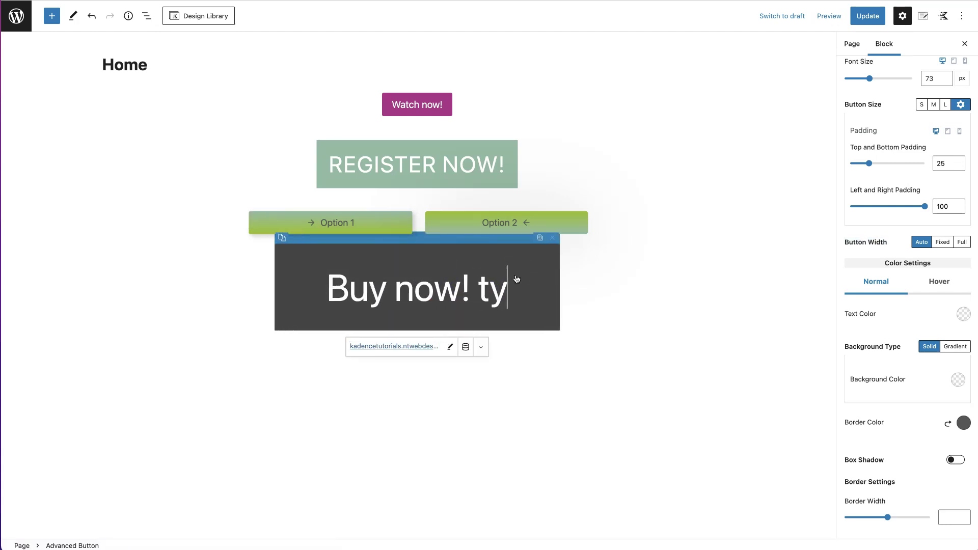
pyautogui.write('pe in bigger')
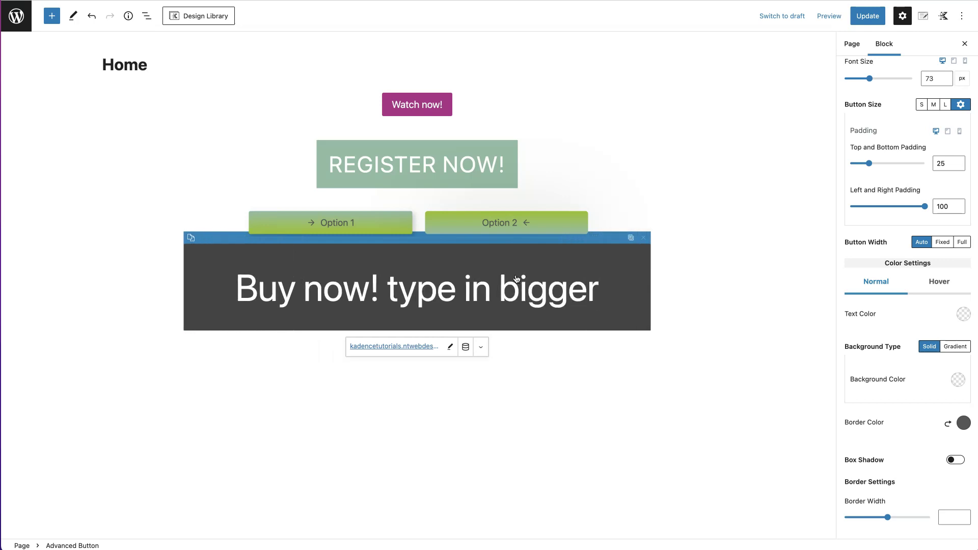
# - Change the button width to Fixed and set the desktop fixed width to 105 px
pyautogui.click(938, 243)
pyautogui.click(924, 283)
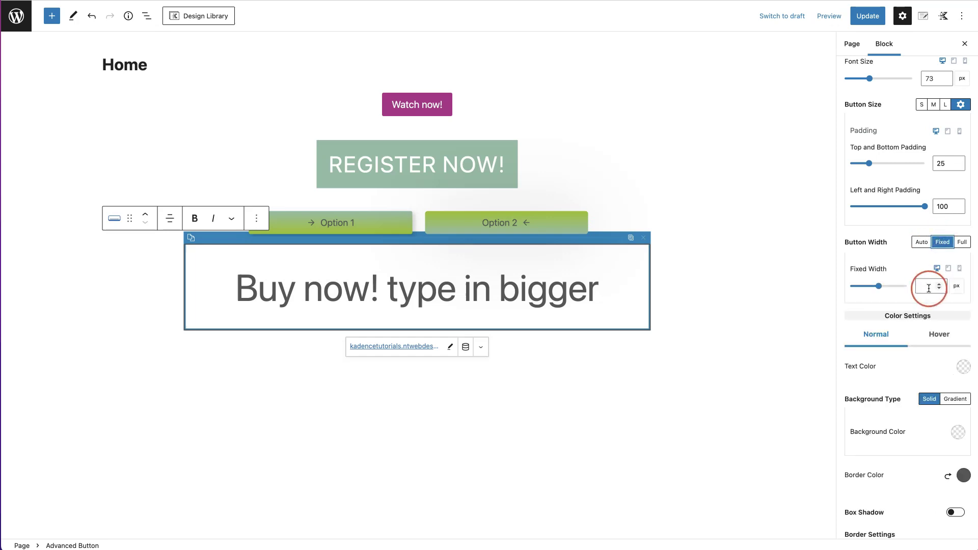
pyautogui.click(886, 290)
pyautogui.moveTo(887, 290); pyautogui.dragTo(860, 290)
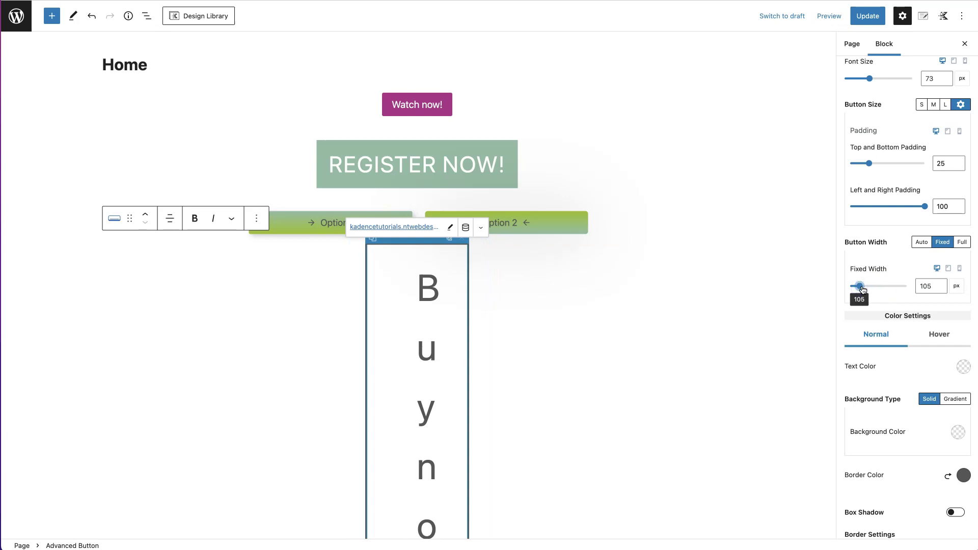
# - Widen the Buy now! button to a desktop fixed width of 600 px
pyautogui.moveTo(861, 288); pyautogui.dragTo(953, 288)
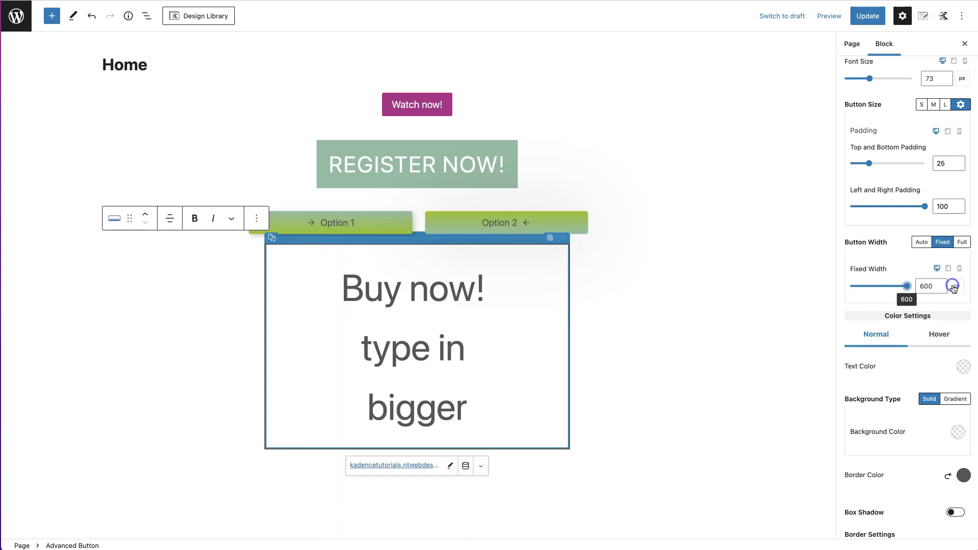
pyautogui.click(918, 286)
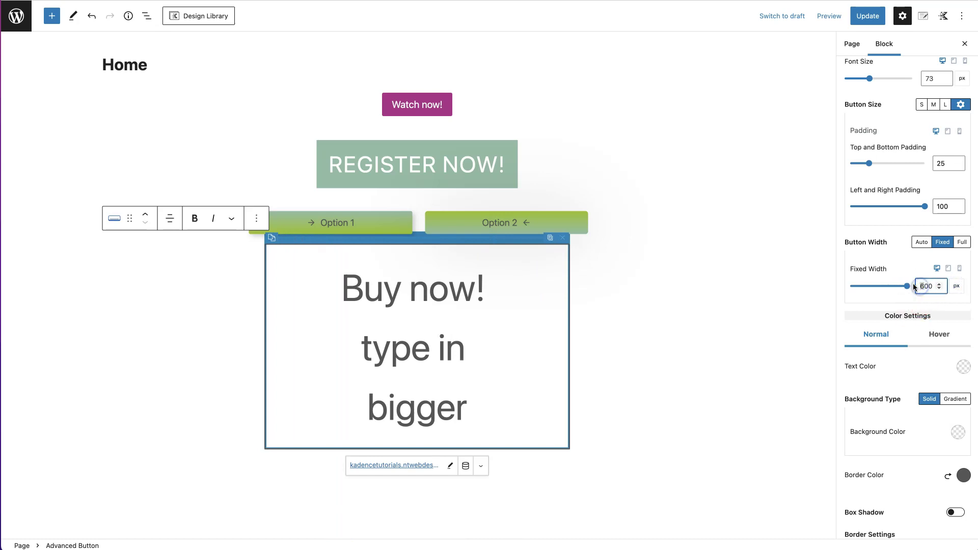
pyautogui.press('Delete')
pyautogui.write('6')
pyautogui.click(921, 287)
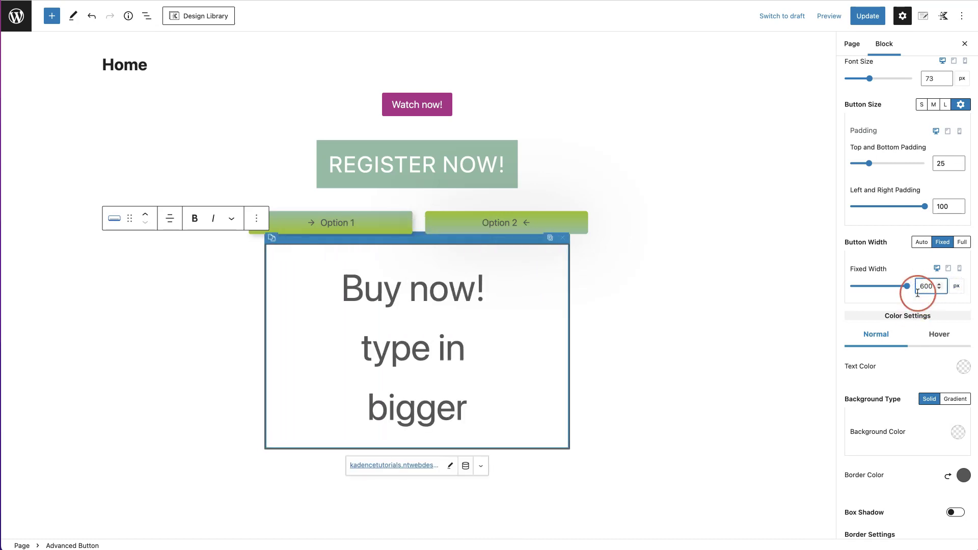
pyautogui.click(920, 285)
pyautogui.moveTo(906, 286)
pyautogui.mouseDown()
pyautogui.moveTo(852, 286)
pyautogui.moveTo(909, 282)
pyautogui.mouseUp()
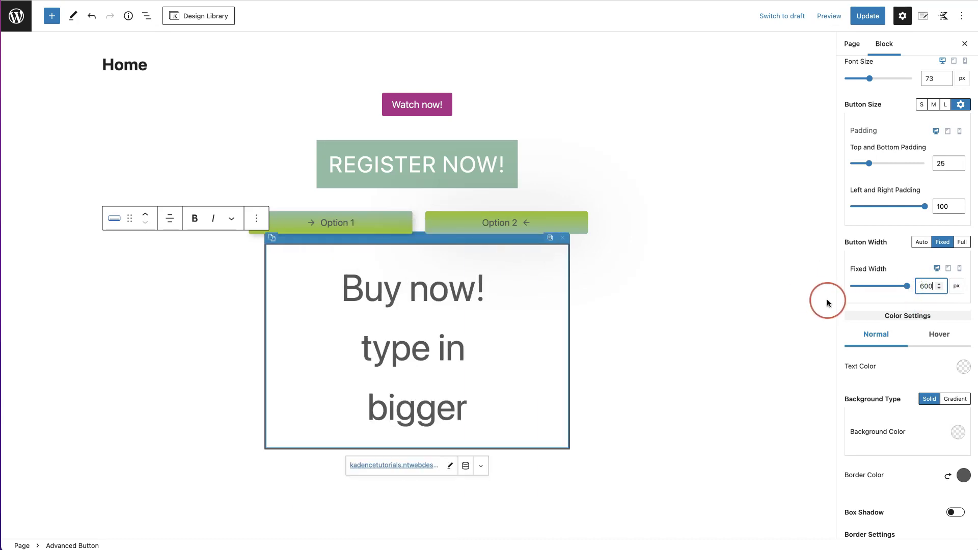
pyautogui.click(899, 304)
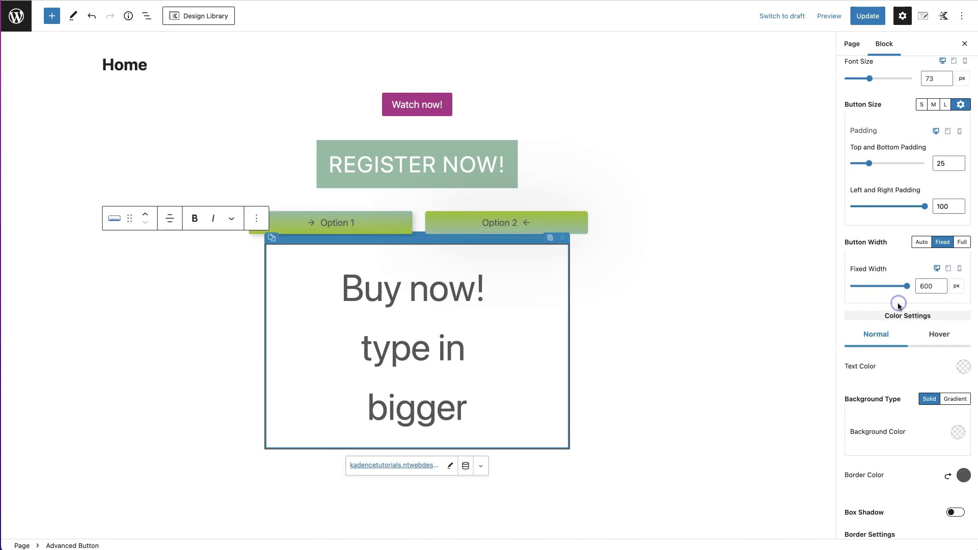
# - Reduce the Buy now! button's desktop font size to 37 px
pyautogui.scroll(-3, 897, 316)
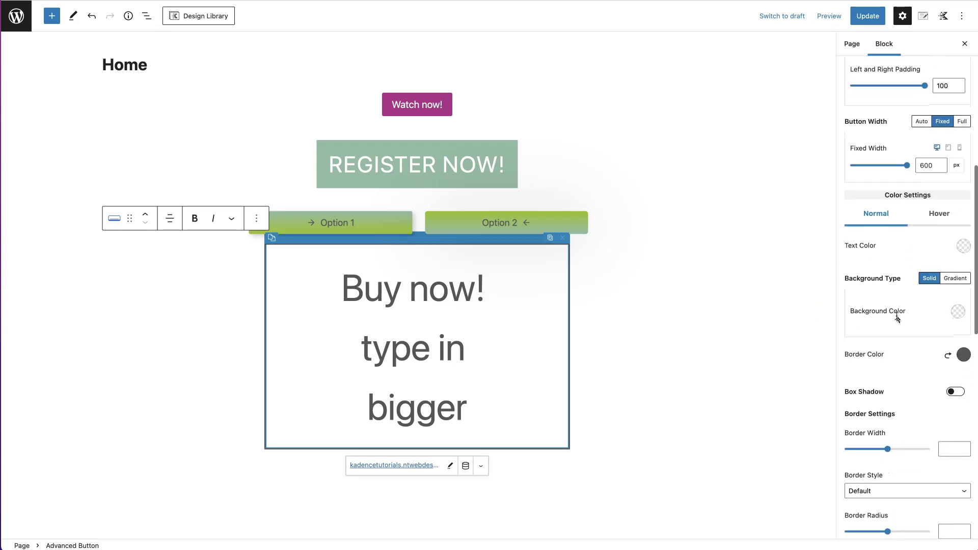
pyautogui.scroll(6, 904, 285)
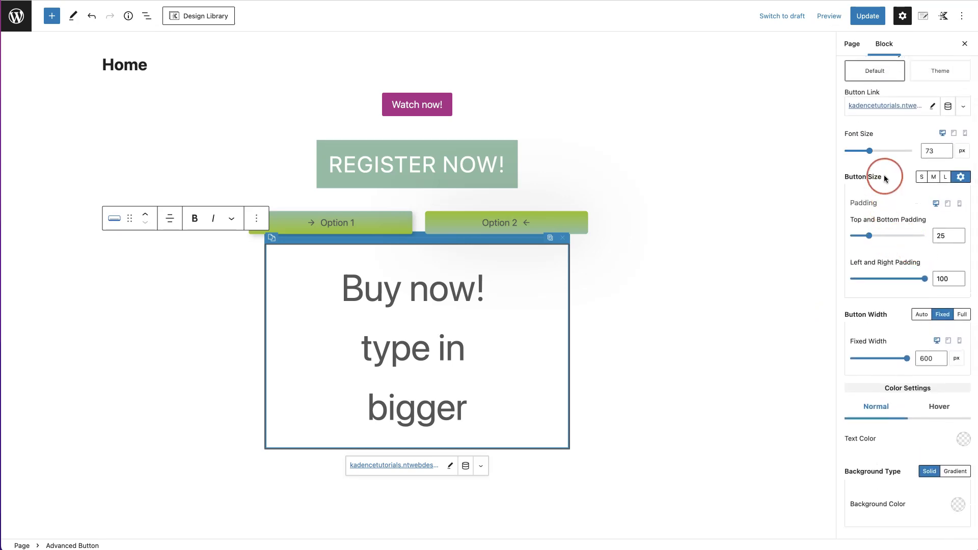
pyautogui.moveTo(870, 155); pyautogui.dragTo(858, 154)
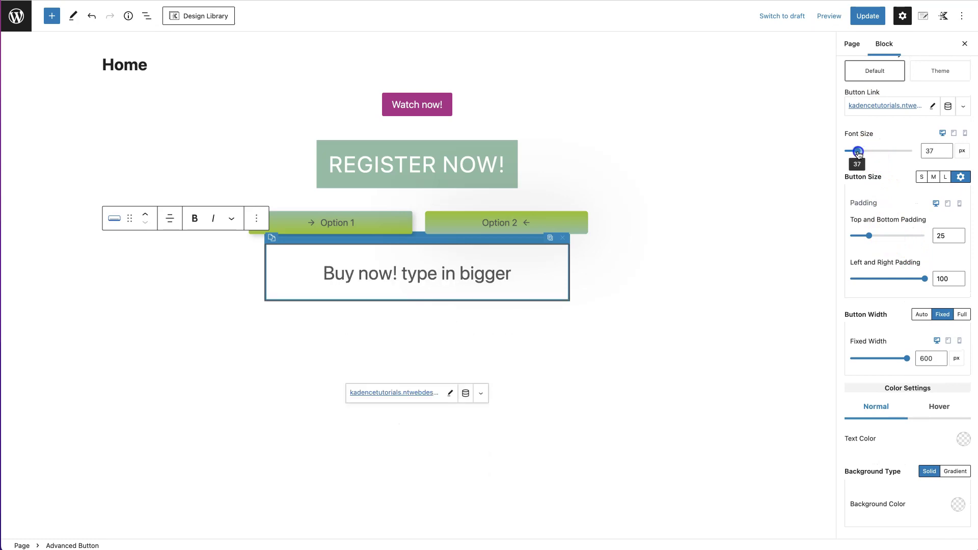
# - Set the normal text color of the Buy now! button to a custom dark red
pyautogui.scroll(-8, 941, 384)
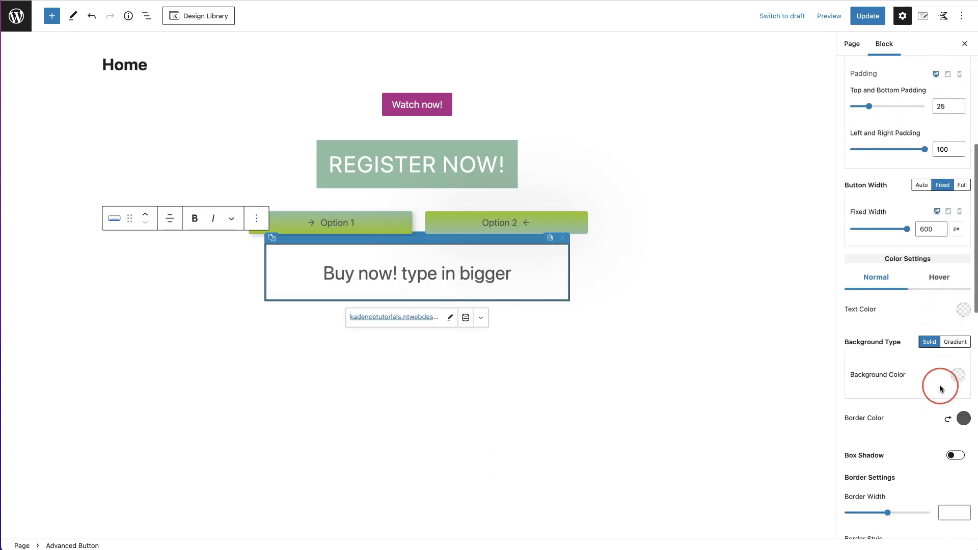
pyautogui.scroll(-1, 941, 390)
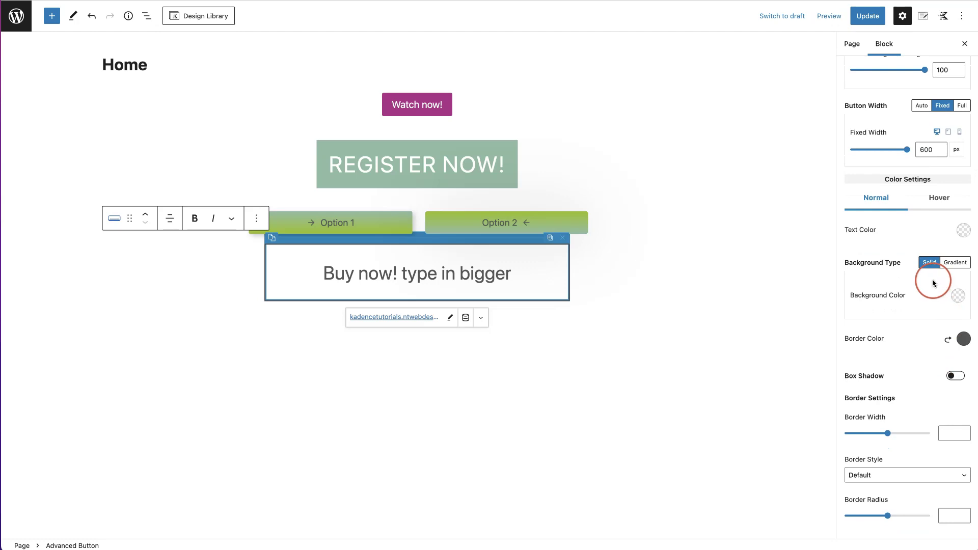
pyautogui.scroll(-1, 877, 248)
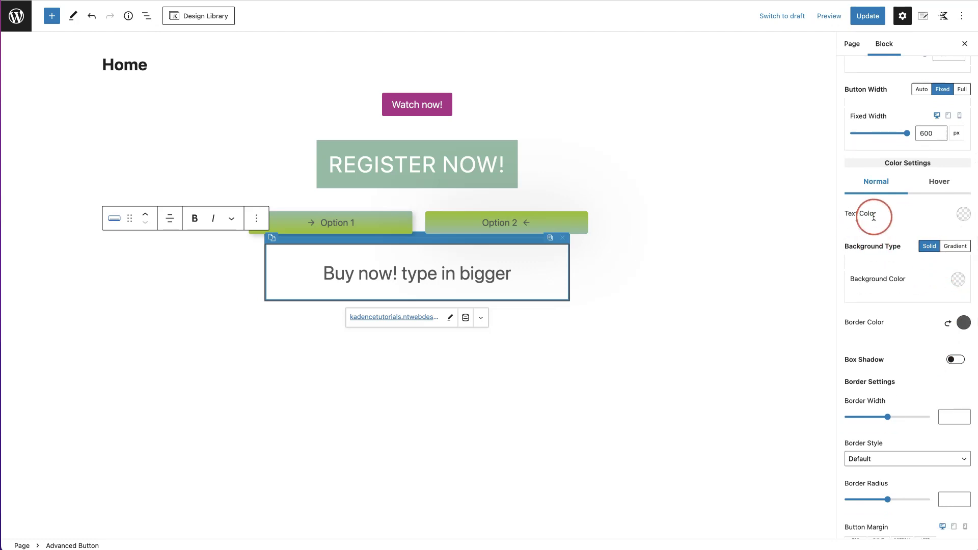
pyautogui.click(964, 215)
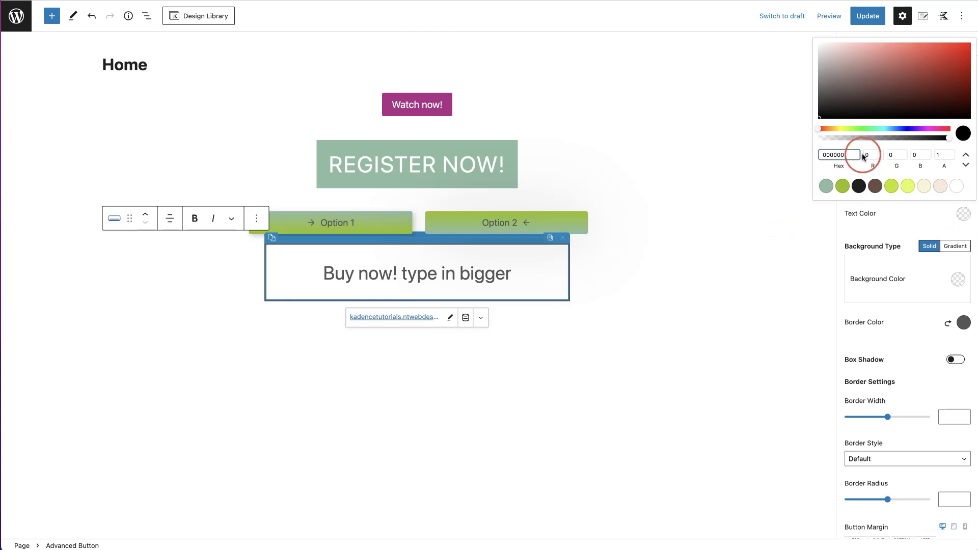
pyautogui.moveTo(843, 154); pyautogui.dragTo(821, 153)
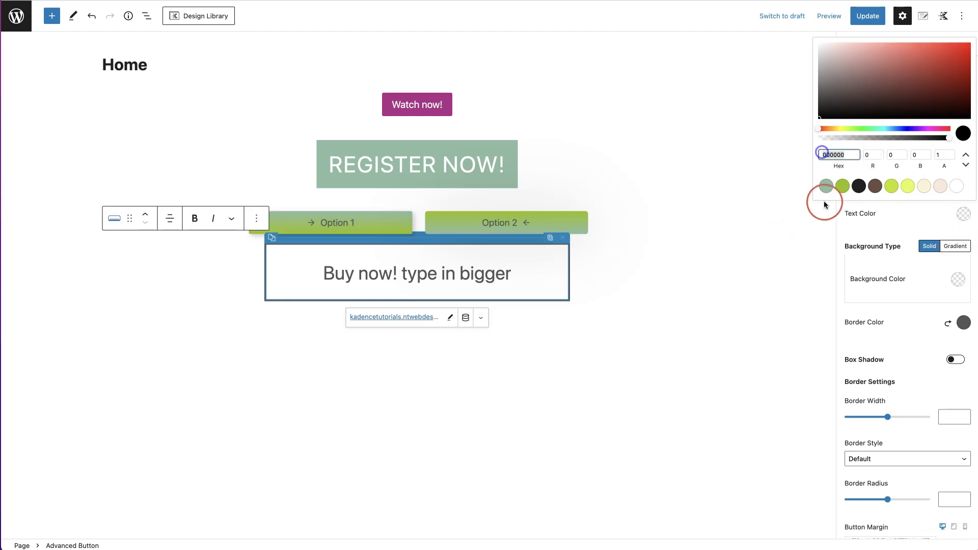
pyautogui.click(937, 60)
pyautogui.click(892, 231)
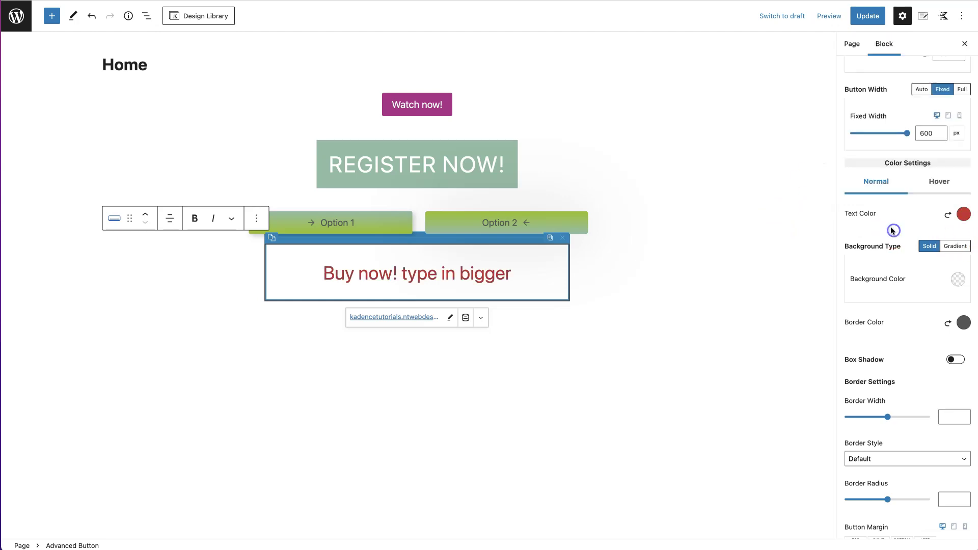
# - Give the Buy now! button a solid background in the cream palette color FBF3D7
pyautogui.click(926, 250)
pyautogui.click(897, 247)
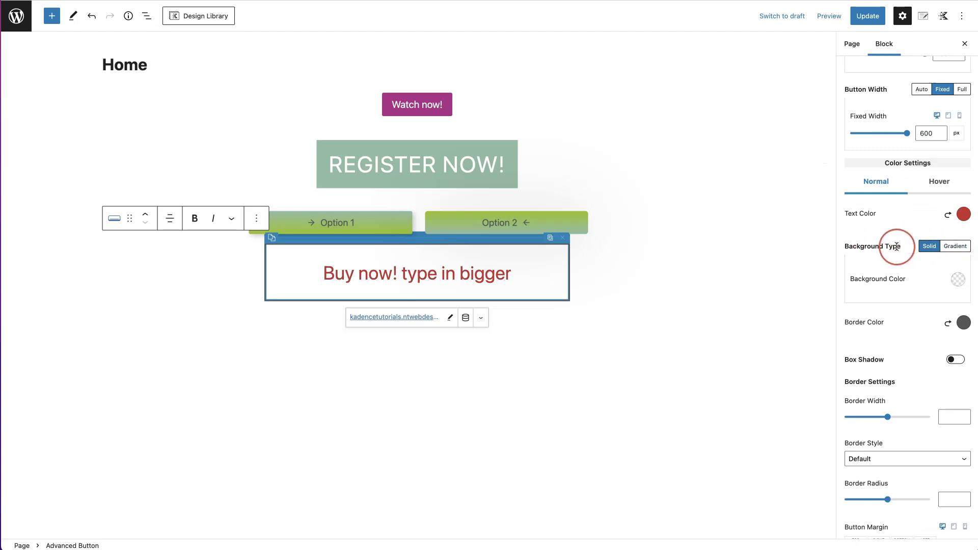
pyautogui.click(934, 252)
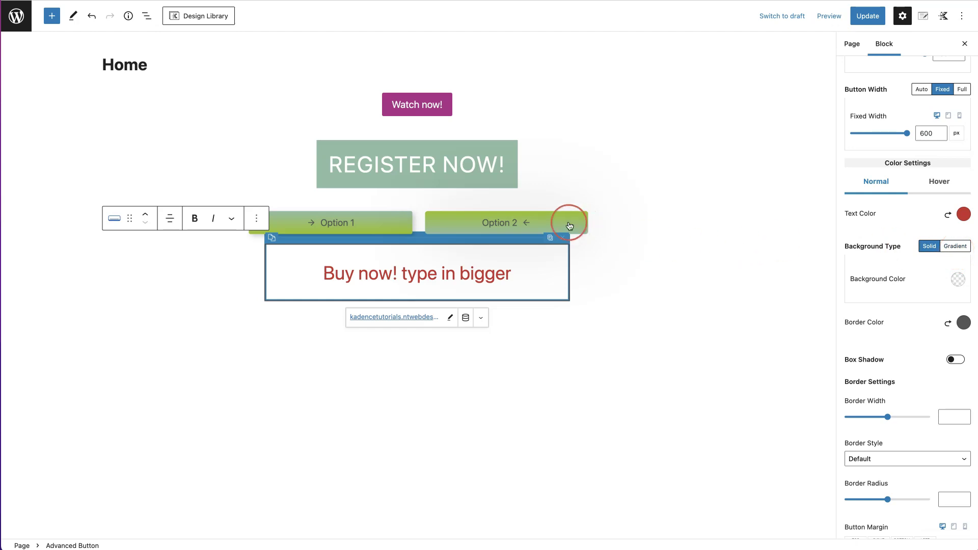
pyautogui.click(958, 280)
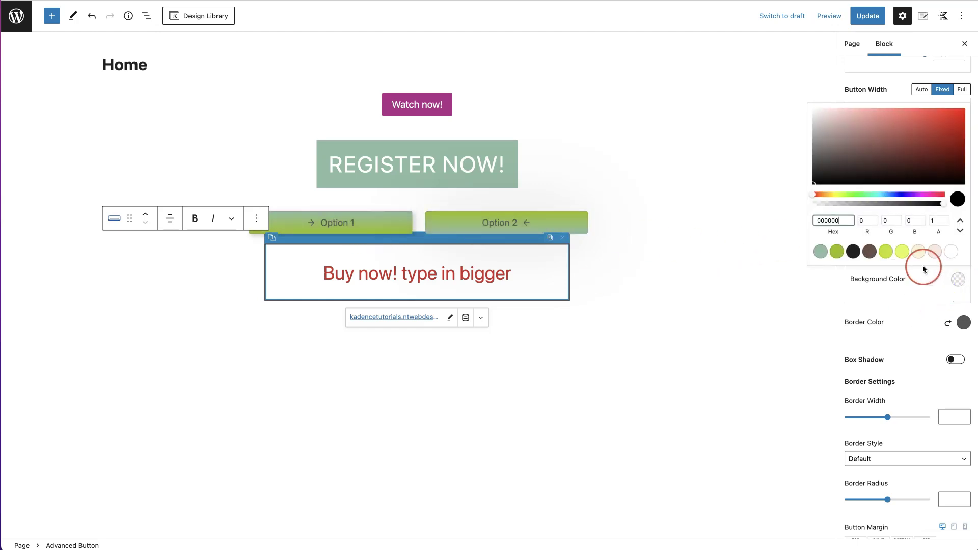
pyautogui.click(916, 254)
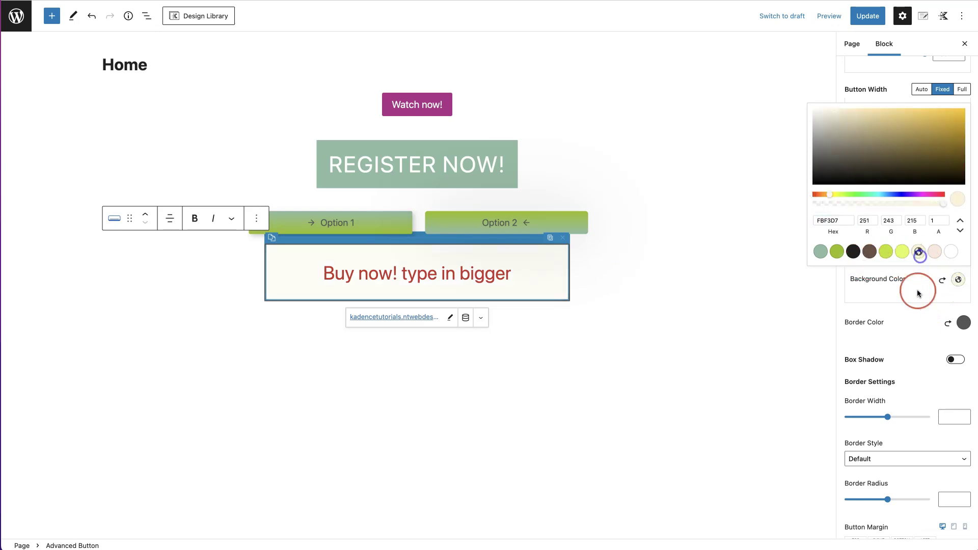
pyautogui.click(923, 301)
# - Examine the border color choices for the Buy now! button without picking a new color
pyautogui.scroll(-1, 924, 304)
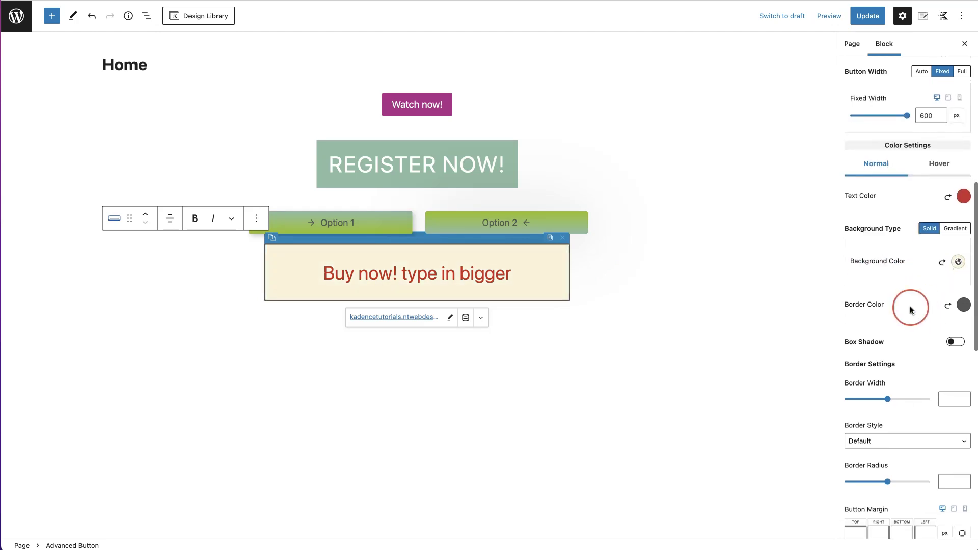
pyautogui.scroll(-1, 919, 310)
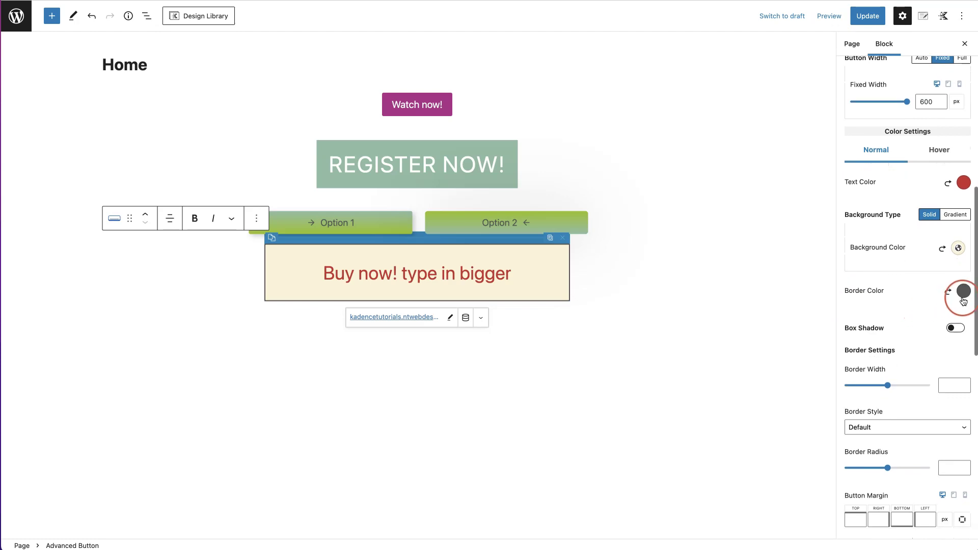
pyautogui.click(964, 293)
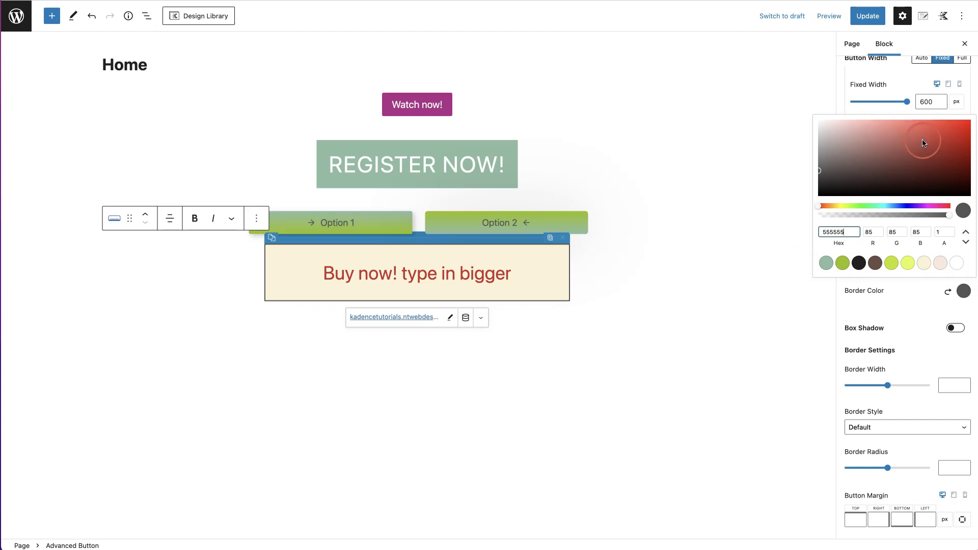
pyautogui.moveTo(845, 232); pyautogui.dragTo(821, 232)
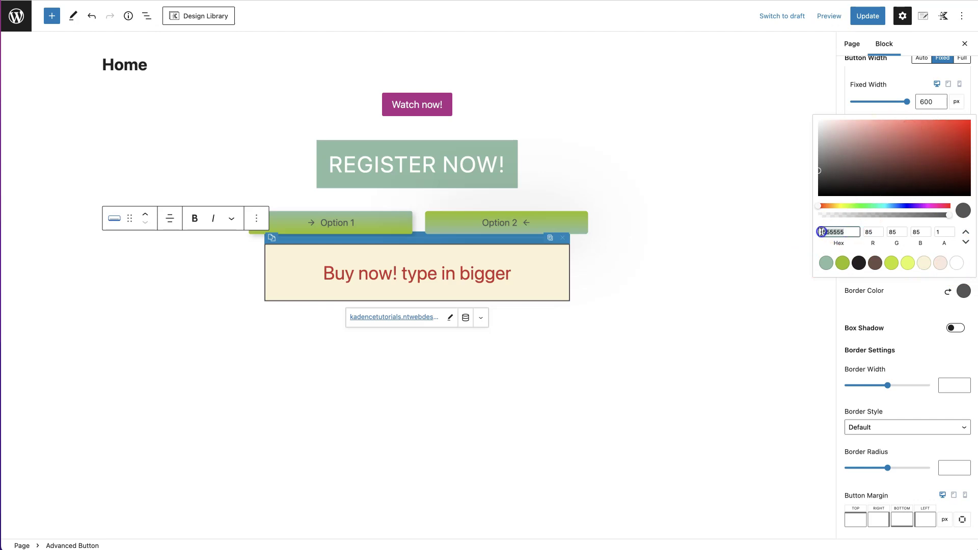
pyautogui.click(931, 321)
# - Enable the Buy now! button's box shadow with X 4, Y 4 and blur 10, and make it inset
pyautogui.scroll(-1, 922, 318)
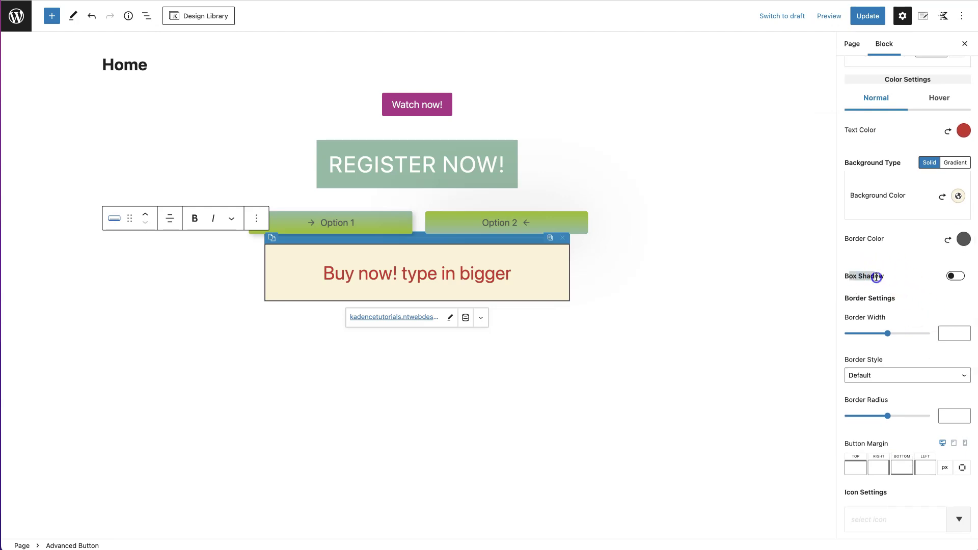
pyautogui.click(633, 240)
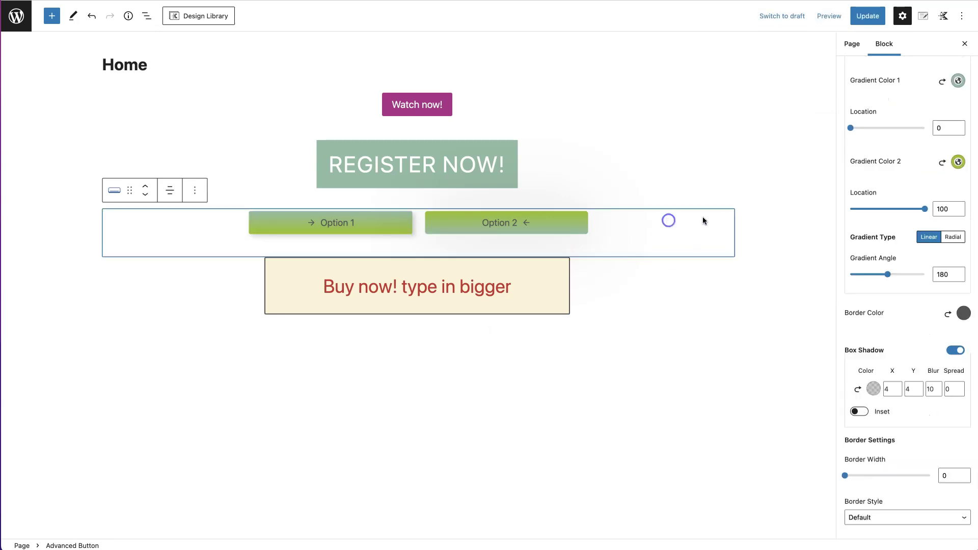
pyautogui.click(580, 293)
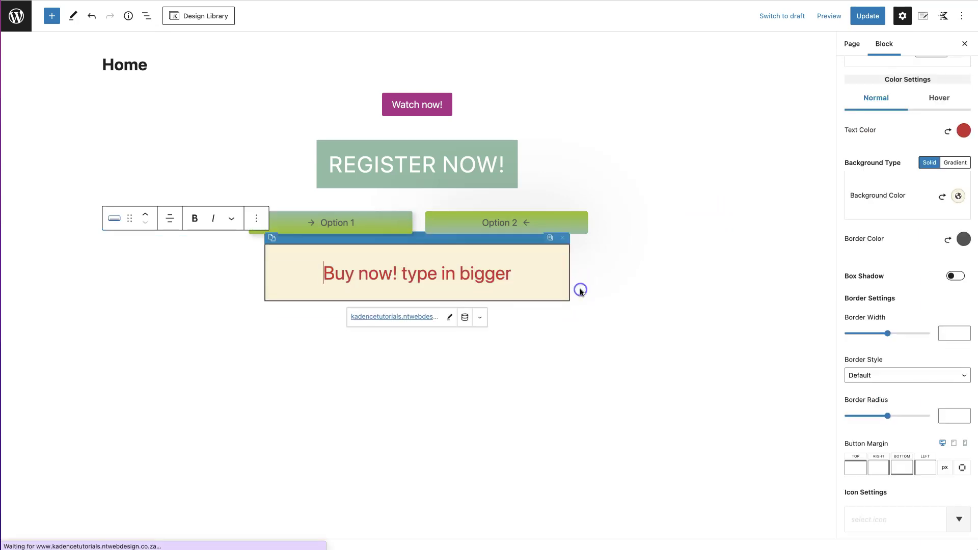
pyautogui.click(961, 277)
pyautogui.click(912, 326)
pyautogui.doubleClick(887, 315)
pyautogui.write('4')
pyautogui.doubleClick(915, 314)
pyautogui.write('4')
pyautogui.click(932, 314)
pyautogui.write('10')
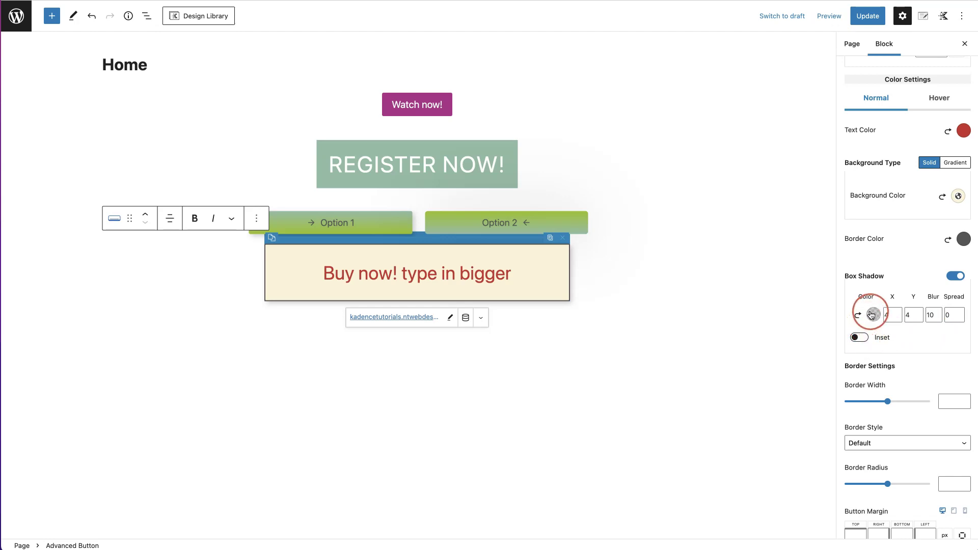
pyautogui.click(861, 338)
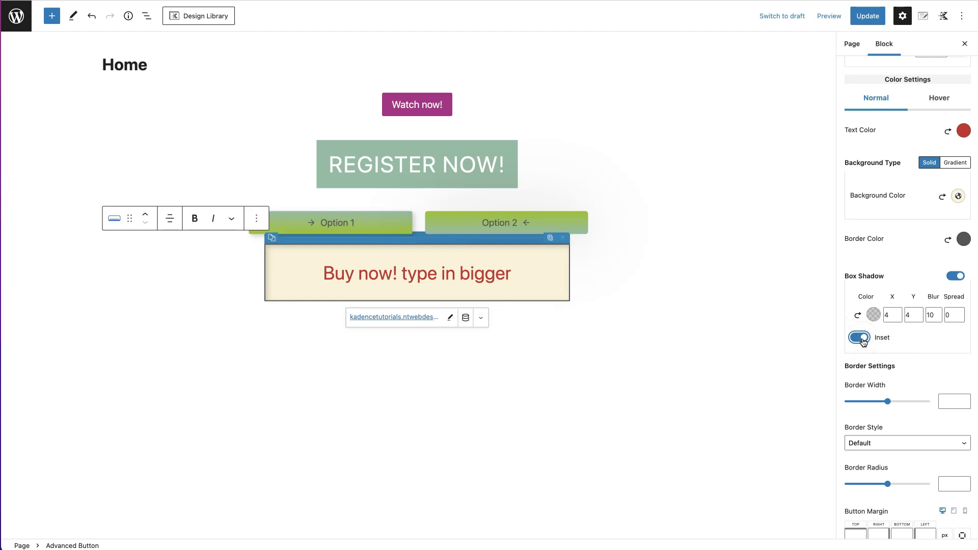
# - Set the Buy now! button's border width to 3
pyautogui.scroll(-5, 912, 306)
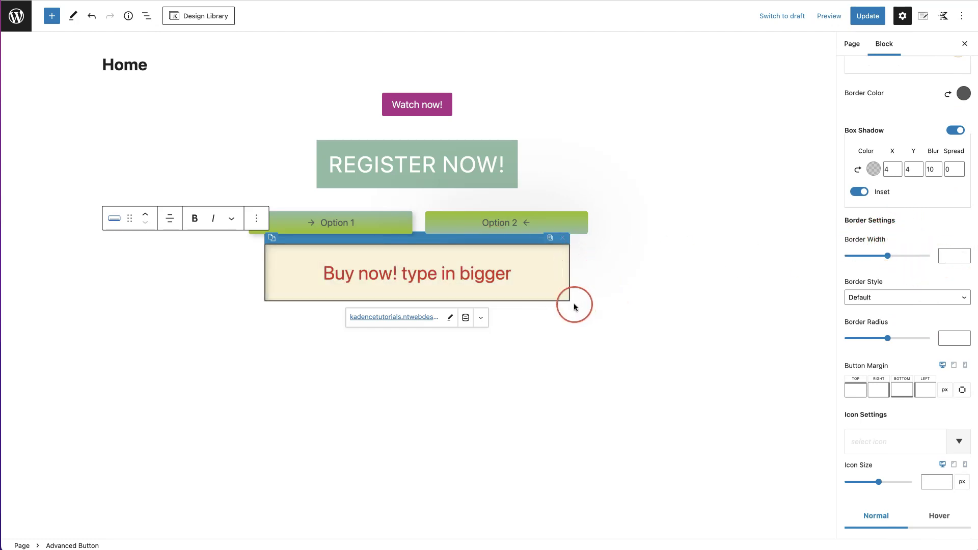
pyautogui.click(961, 261)
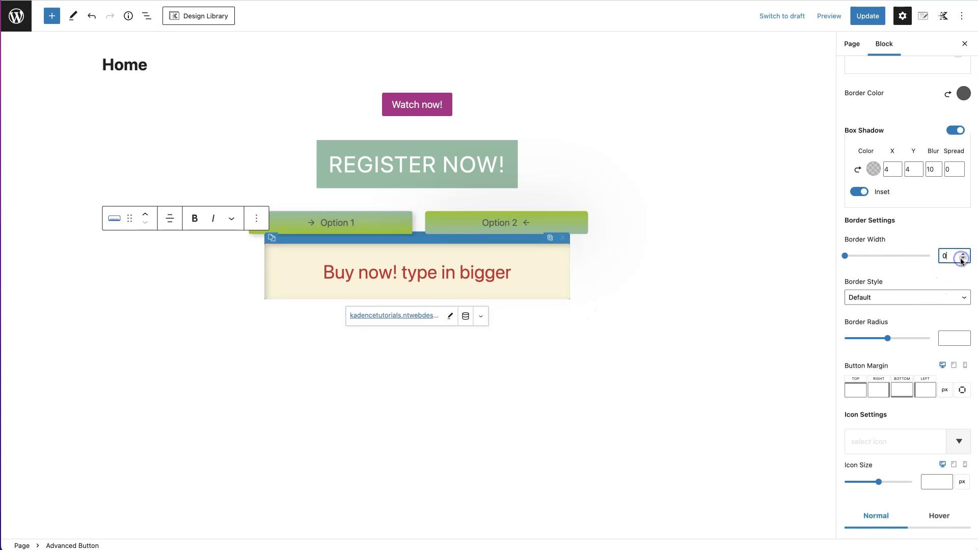
pyautogui.click(963, 254)
pyautogui.click(867, 255)
pyautogui.moveTo(862, 259); pyautogui.dragTo(855, 254)
pyautogui.click(896, 271)
# - Try the Ridge border style on the Buy now! button and settle on Groove
pyautogui.click(892, 301)
pyautogui.click(892, 301)
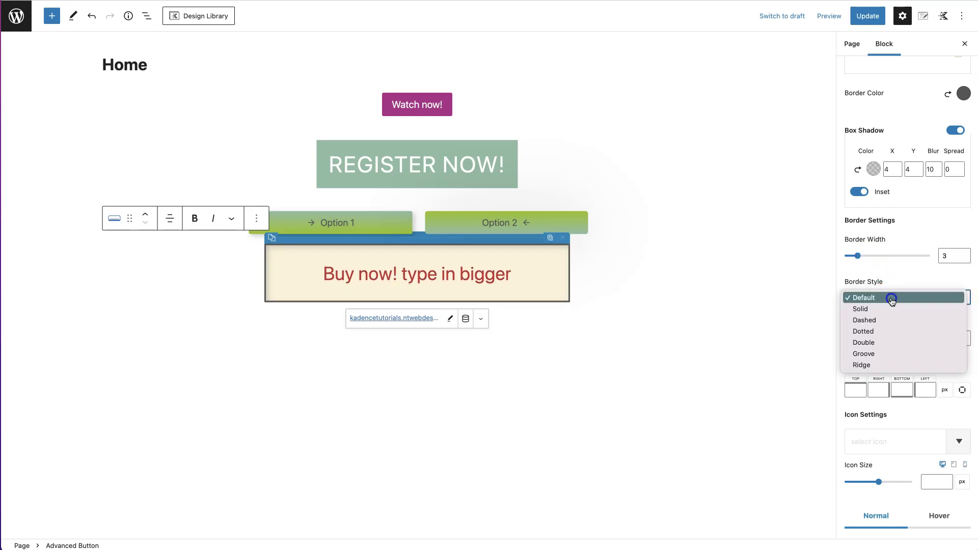
pyautogui.click(882, 326)
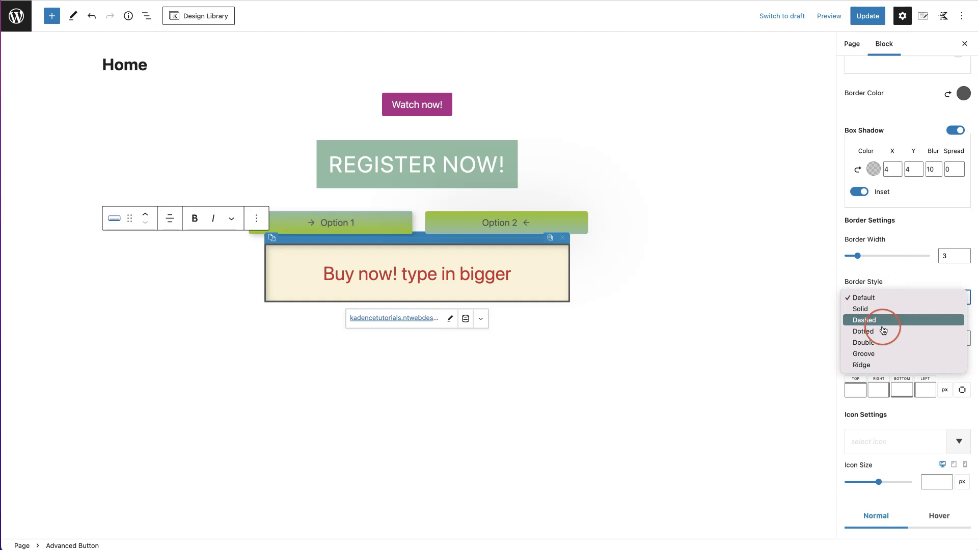
pyautogui.click(883, 331)
pyautogui.click(886, 298)
pyautogui.click(886, 328)
pyautogui.click(889, 298)
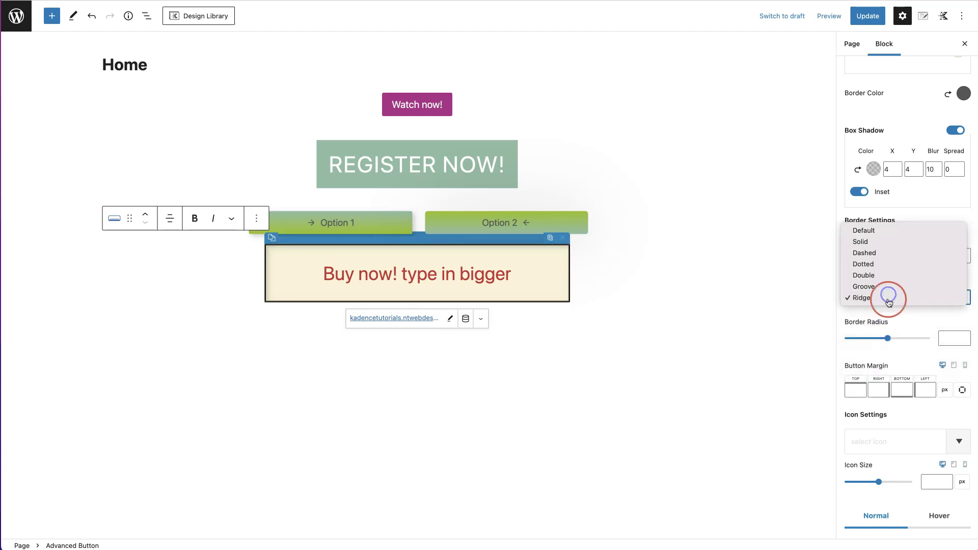
pyautogui.click(891, 286)
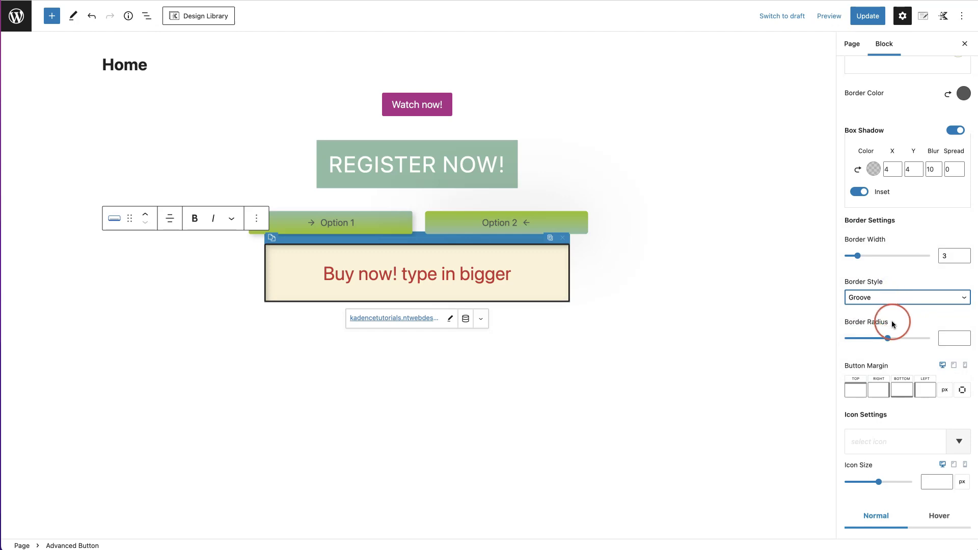
# - Set the Buy now! button's border radius to 16
pyautogui.click(884, 319)
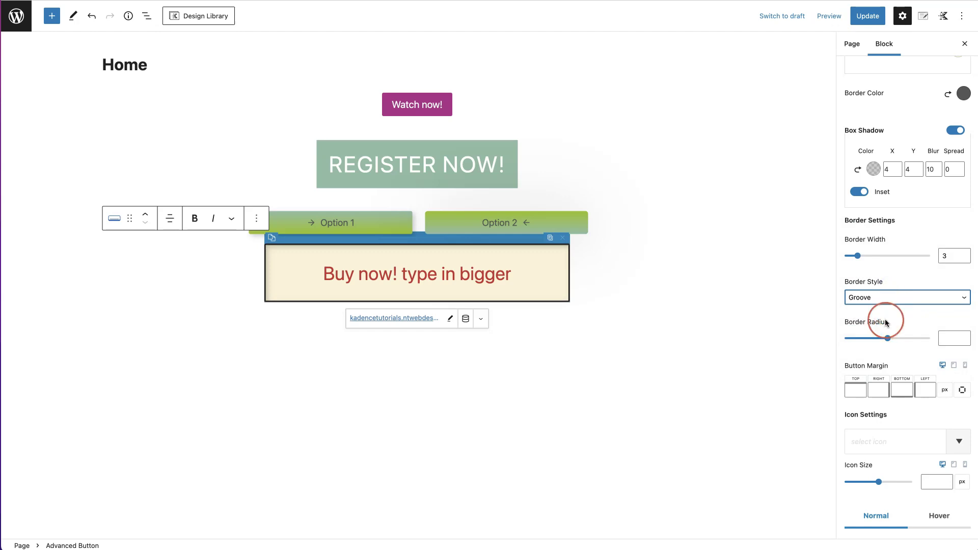
pyautogui.click(839, 324)
pyautogui.click(888, 338)
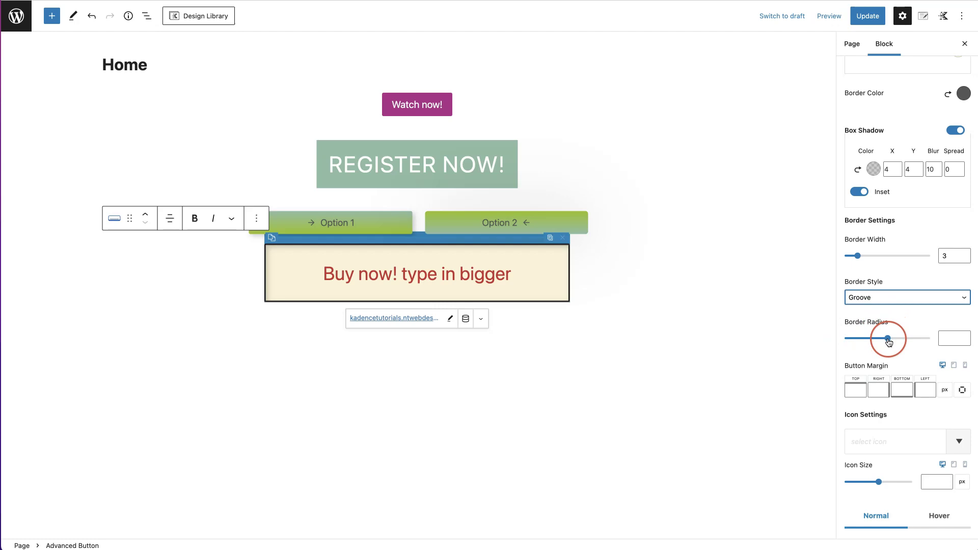
pyautogui.click(897, 330)
pyautogui.moveTo(888, 342); pyautogui.dragTo(872, 340)
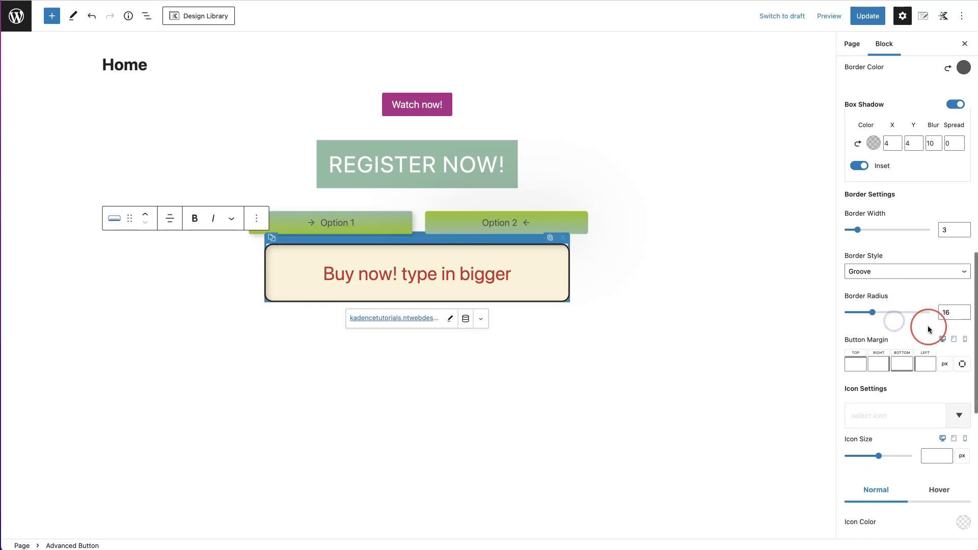
# - Add the single right-pointing chevron icon from page 3 of the icon library to the Buy now! button
pyautogui.scroll(-2, 927, 326)
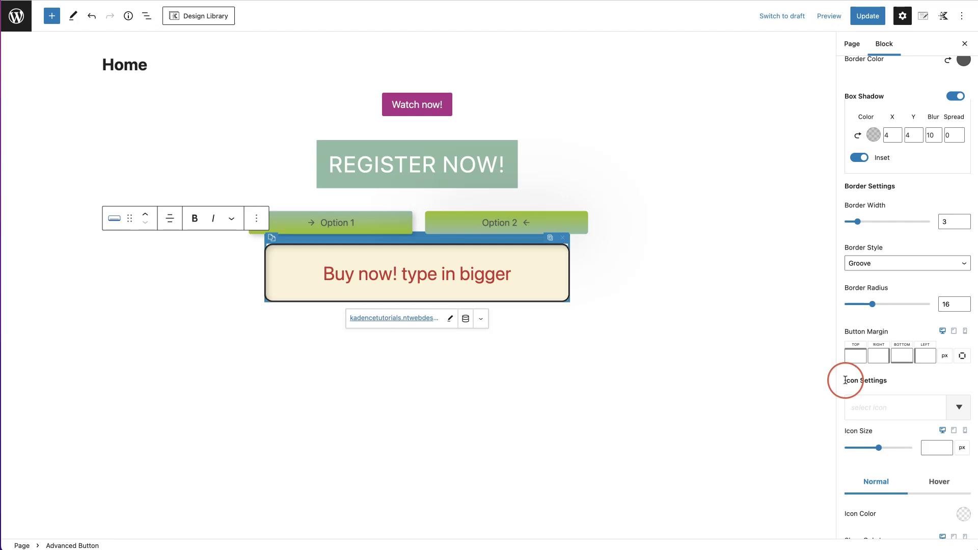
pyautogui.scroll(-1, 906, 389)
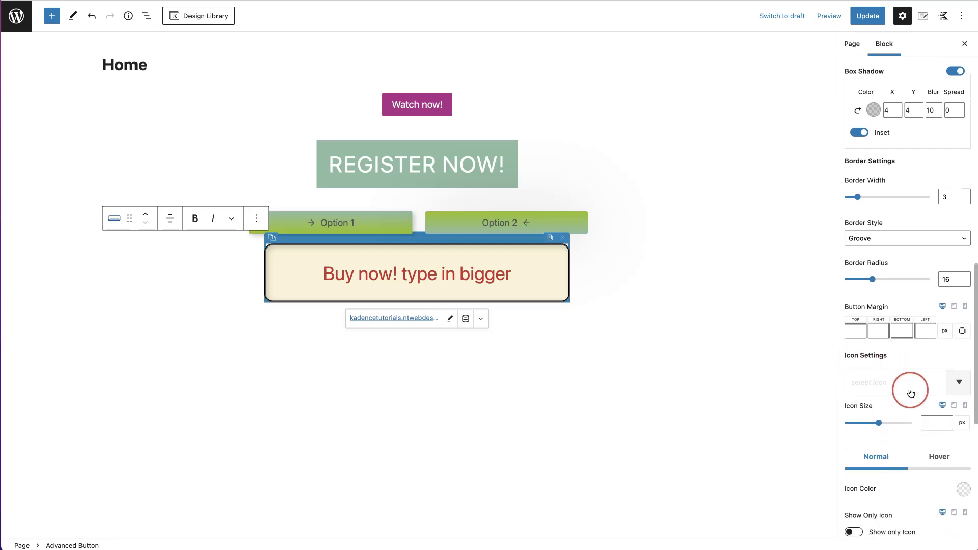
pyautogui.click(957, 384)
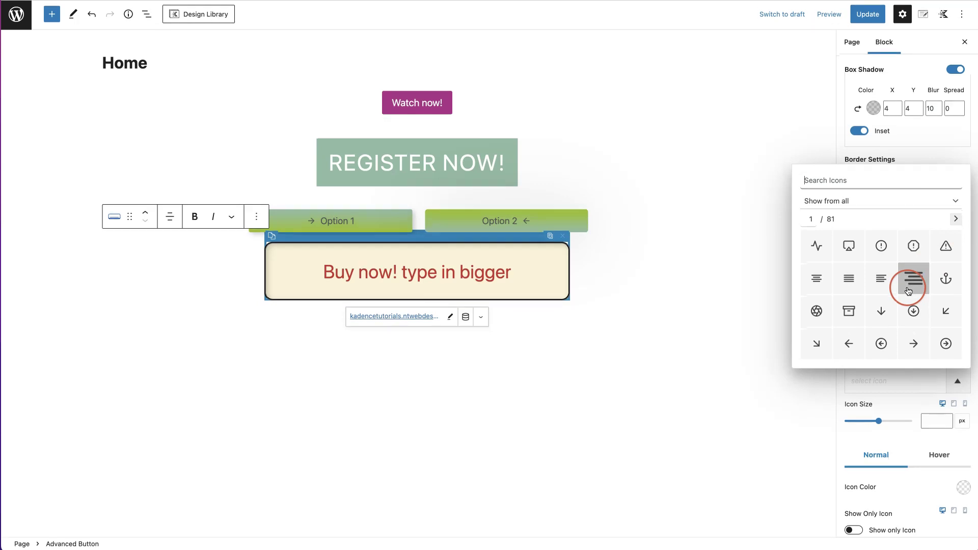
pyautogui.click(955, 219)
pyautogui.click(956, 219)
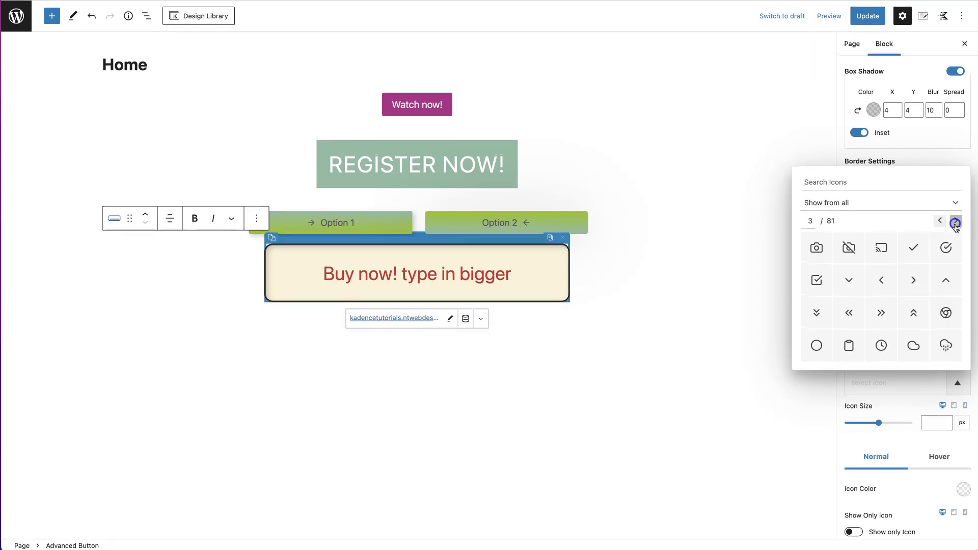
pyautogui.click(913, 282)
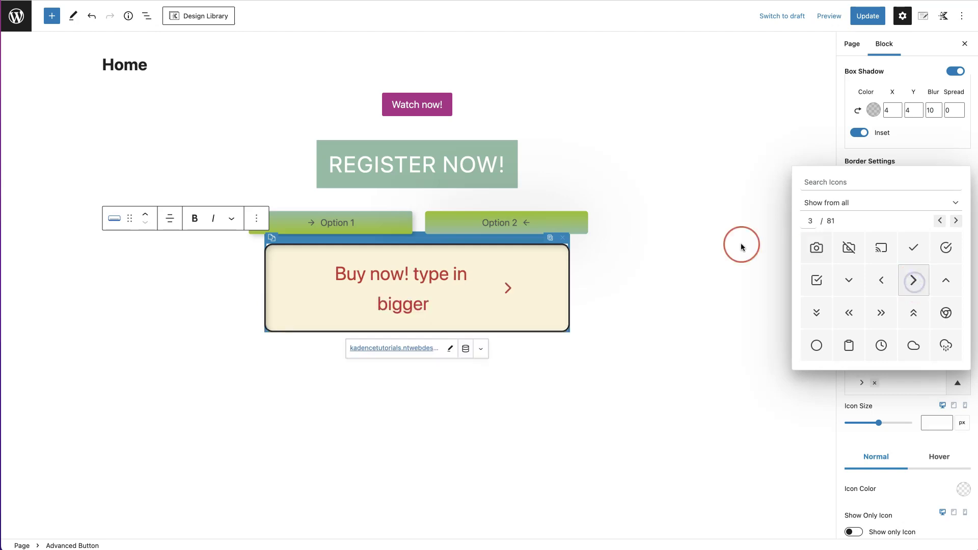
# - Set the Buy now! button's icon size to 61 px
pyautogui.click(920, 415)
pyautogui.moveTo(879, 422); pyautogui.dragTo(865, 424)
pyautogui.click(917, 445)
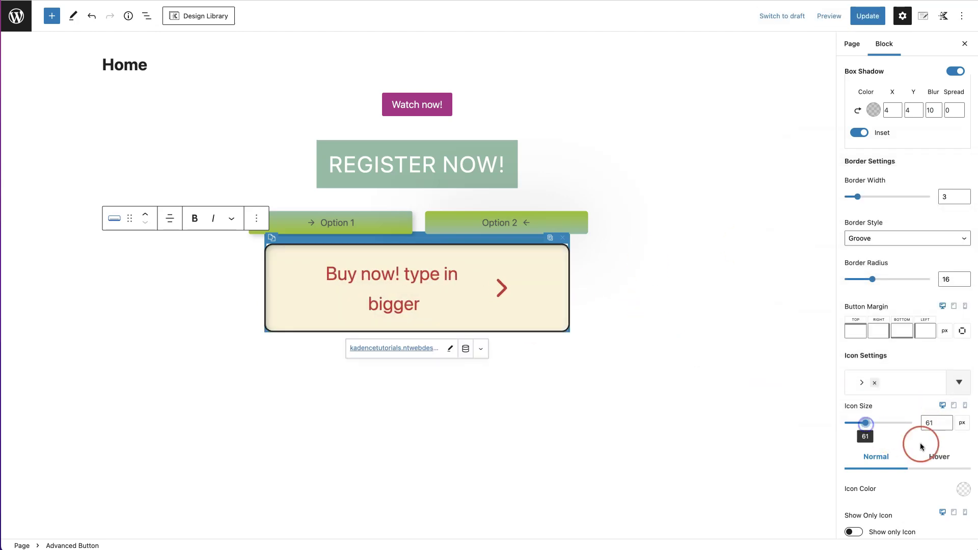
# - Try showing only the icon on the Buy now! button and turn the option off again
pyautogui.scroll(-1, 920, 443)
pyautogui.scroll(-3, 920, 446)
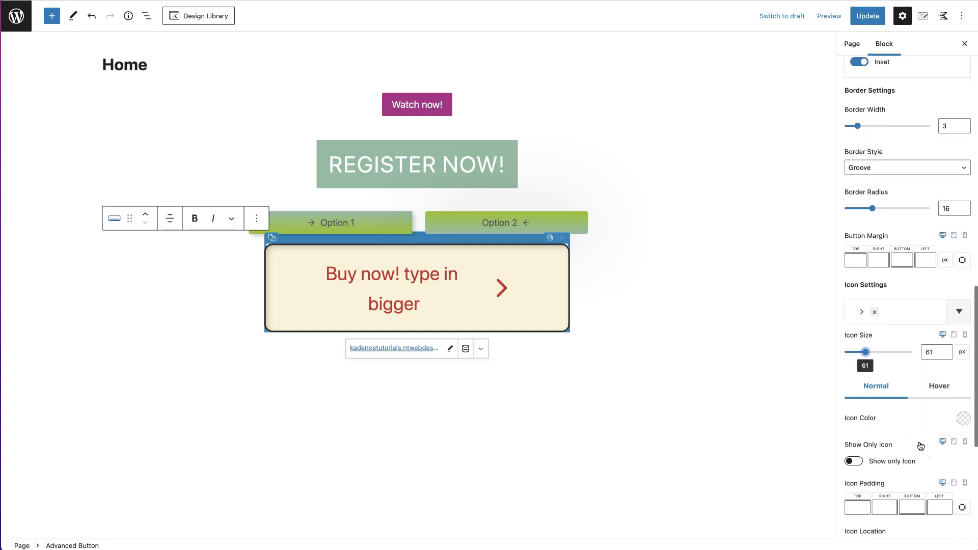
pyautogui.scroll(-2, 884, 466)
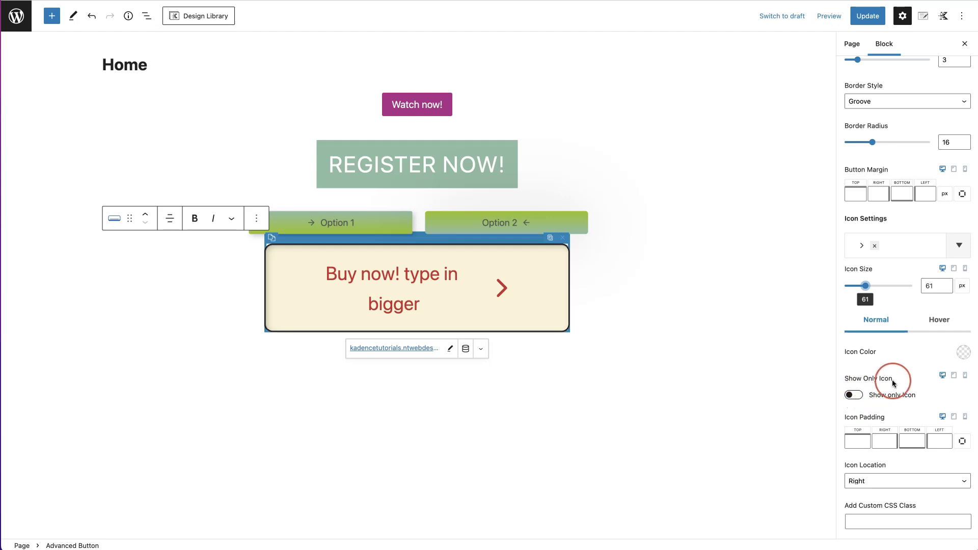
pyautogui.click(860, 397)
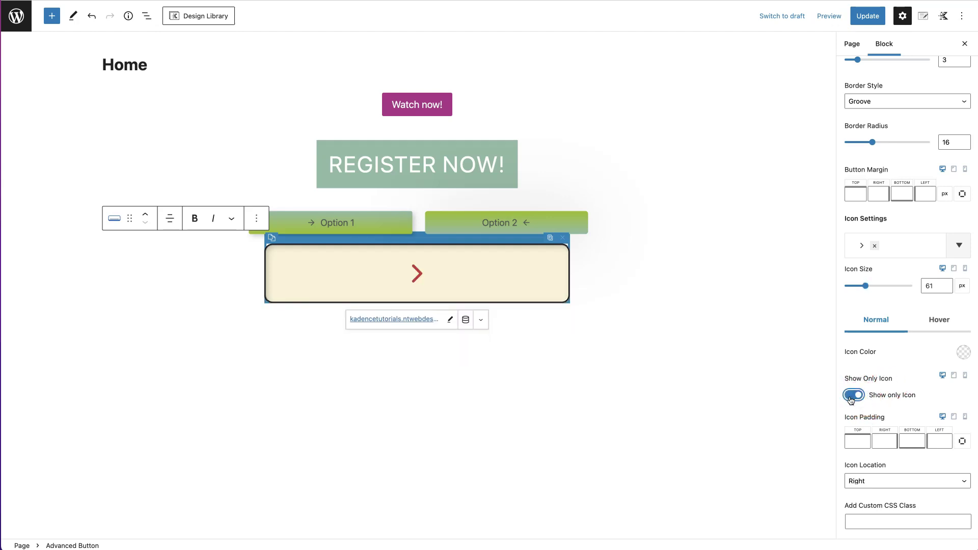
pyautogui.click(852, 396)
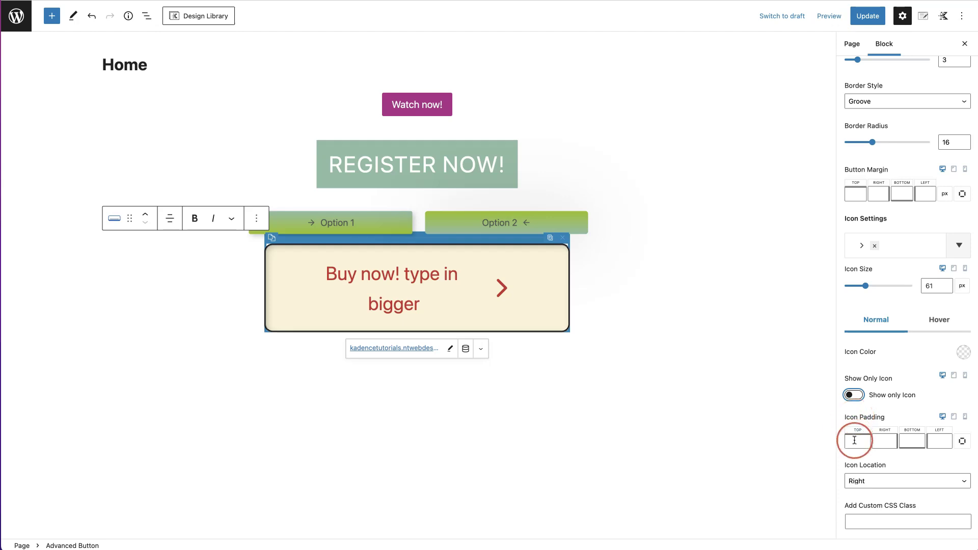
# - Try the Left icon location on the Buy now! button and return it to Right
pyautogui.scroll(-2, 854, 440)
pyautogui.click(890, 412)
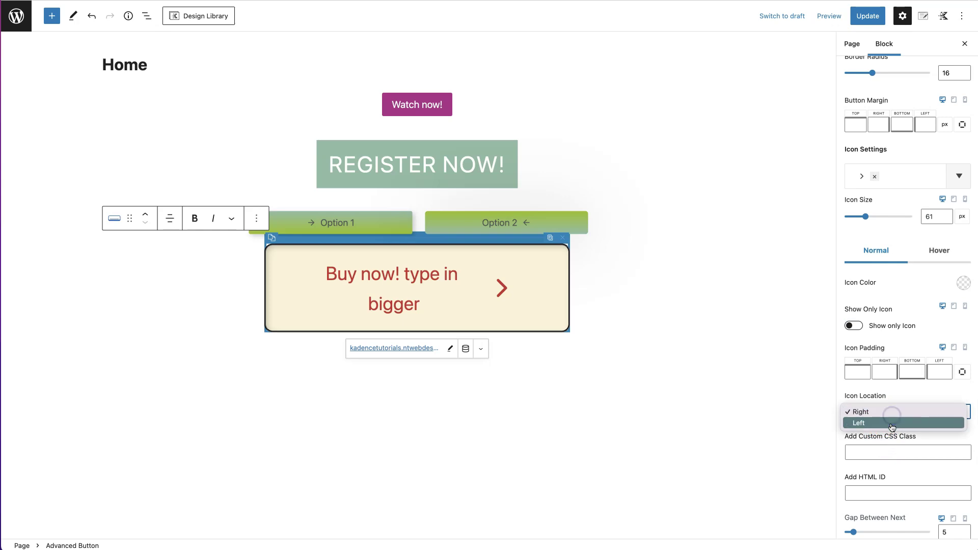
pyautogui.click(891, 424)
pyautogui.click(888, 414)
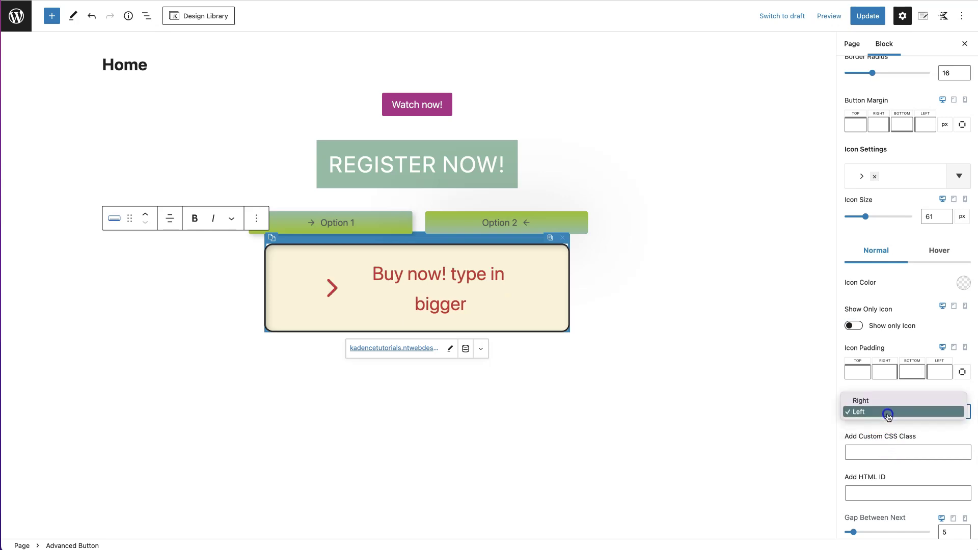
pyautogui.click(888, 401)
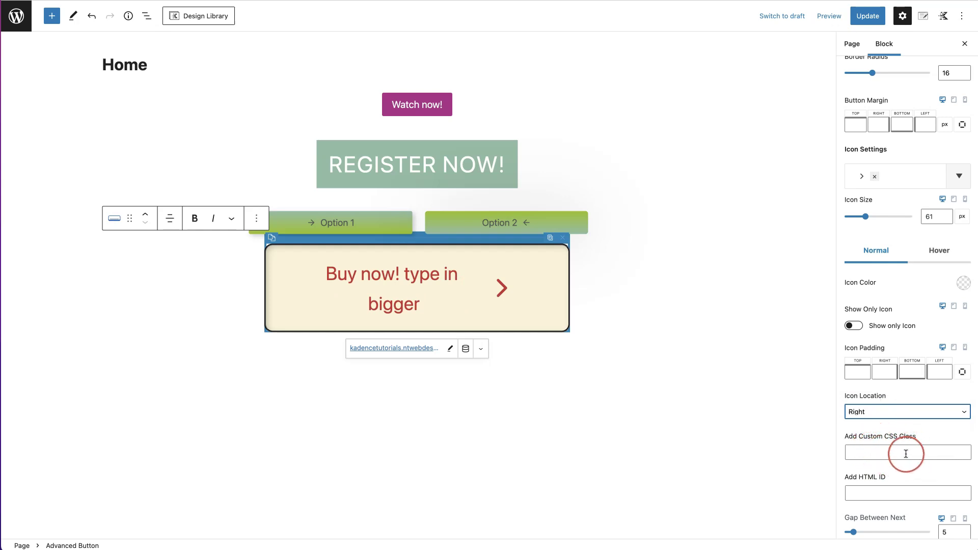
# - Examine the Buy now! button's custom CSS class field and its hover text, background, border color and box shadow settings
pyautogui.click(906, 454)
pyautogui.click(930, 414)
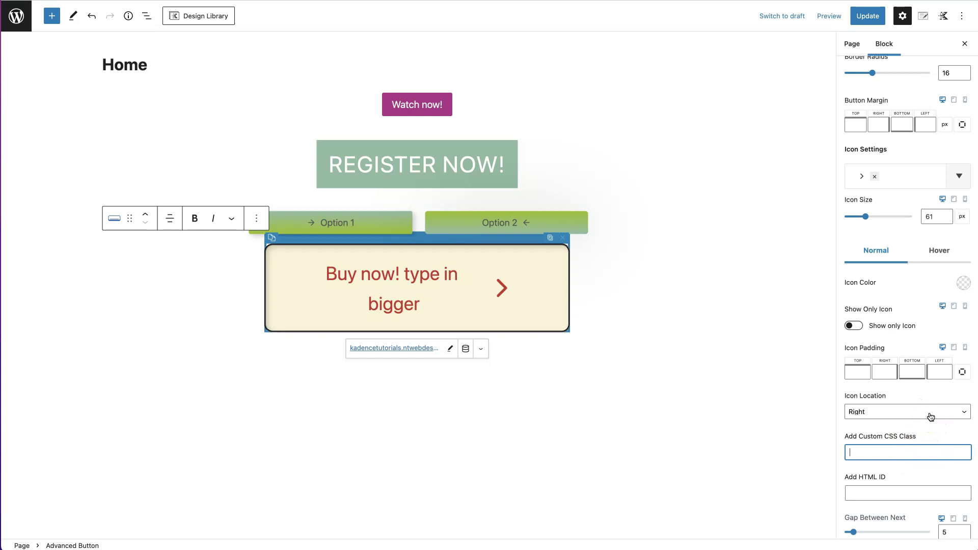
pyautogui.scroll(10, 930, 417)
pyautogui.scroll(5, 930, 417)
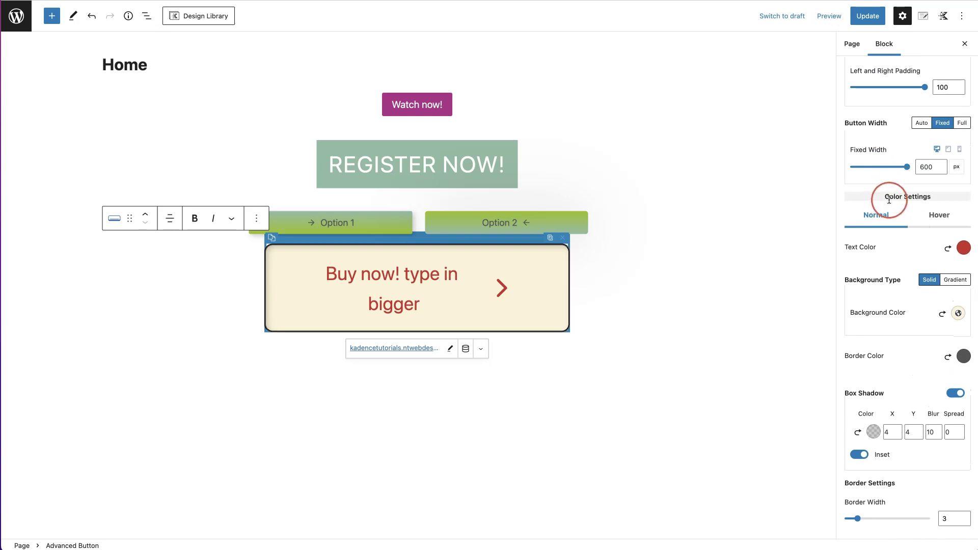
pyautogui.click(940, 216)
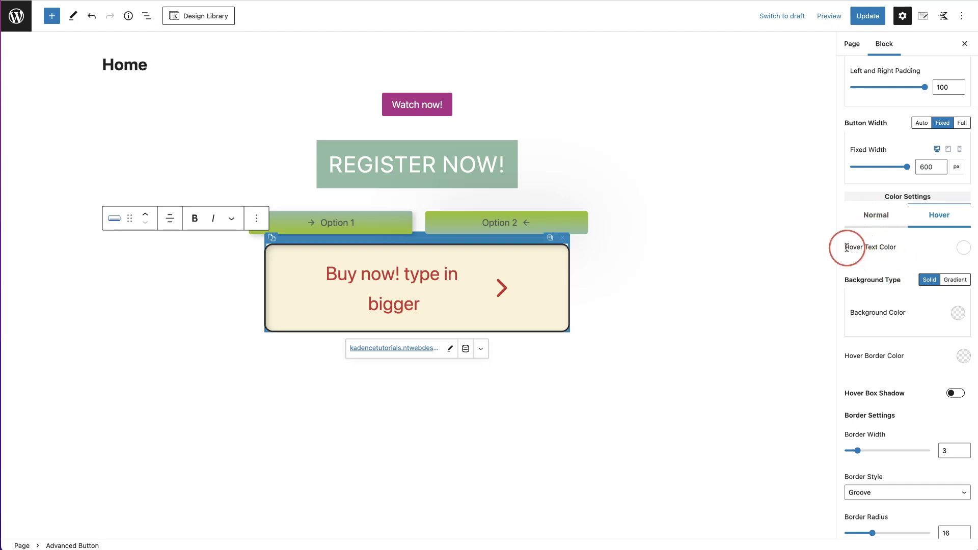
pyautogui.moveTo(846, 247); pyautogui.dragTo(846, 280)
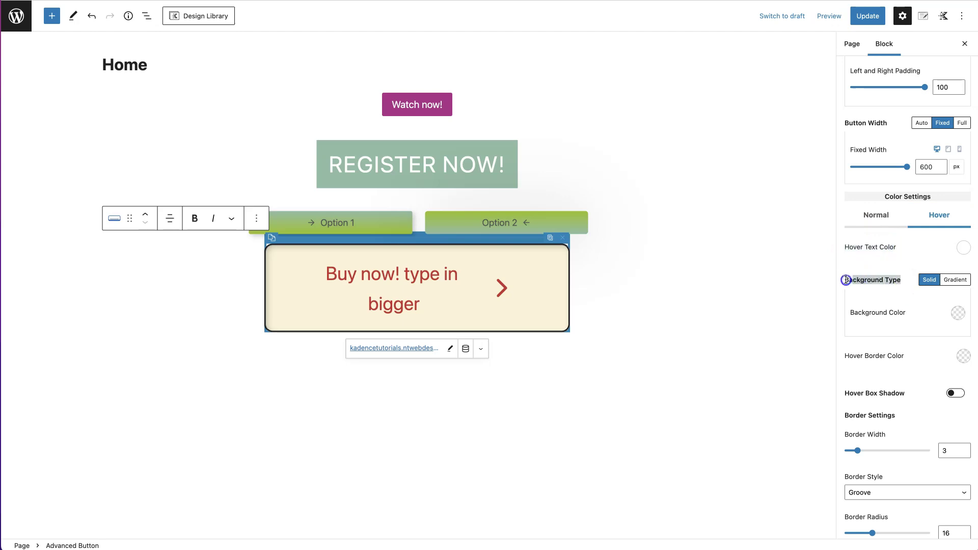
pyautogui.scroll(-2, 916, 381)
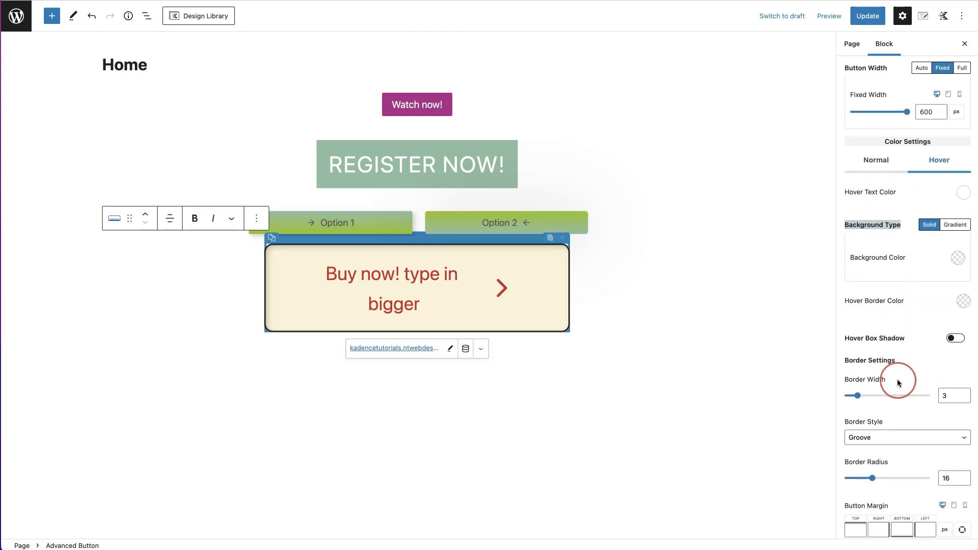
pyautogui.scroll(-1, 899, 395)
pyautogui.scroll(-1, 902, 406)
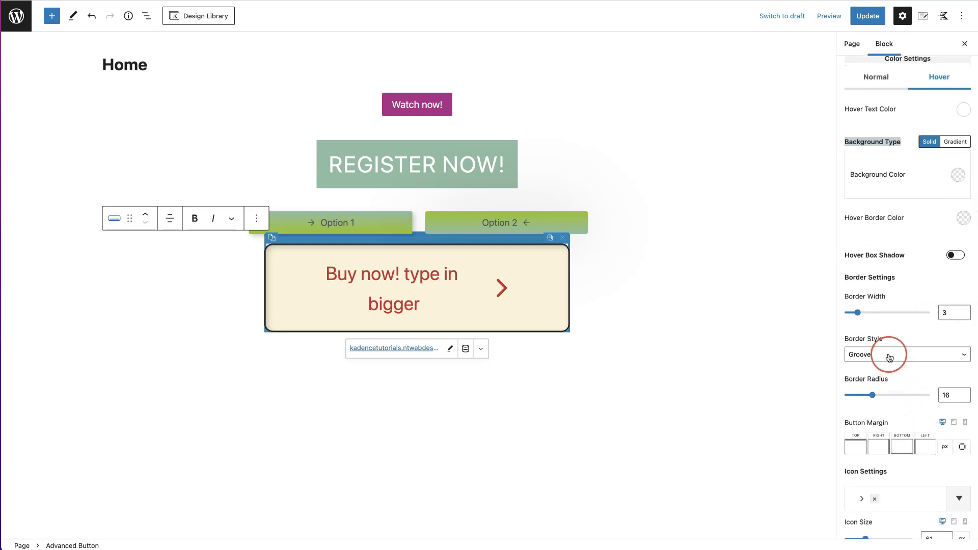
# - Set the Buy now! button's hover icon color to the lime green palette color BFE516
pyautogui.scroll(-3, 889, 364)
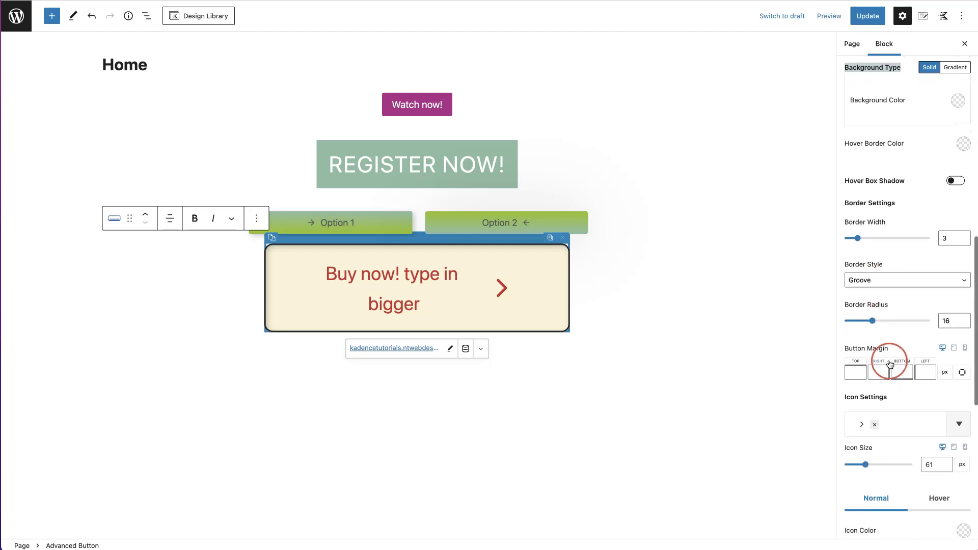
pyautogui.scroll(-1, 895, 392)
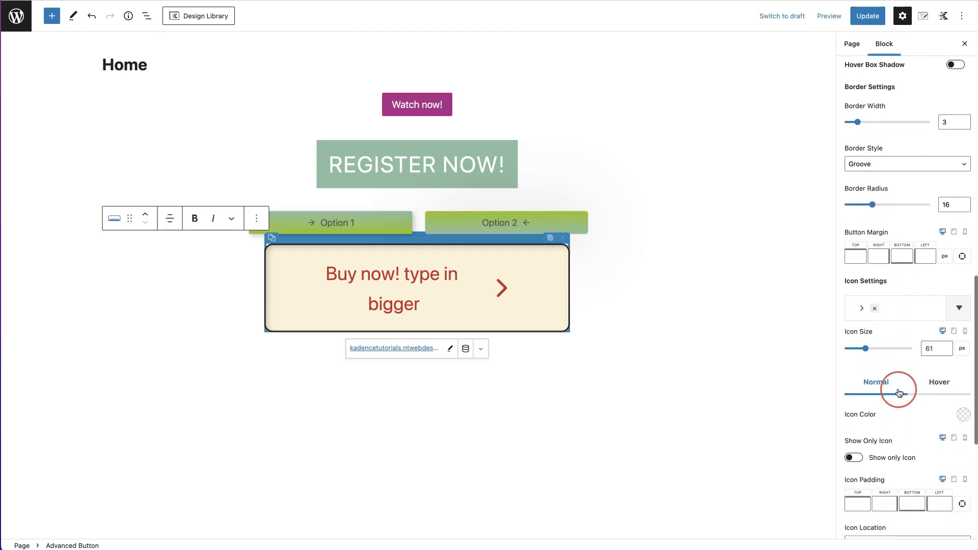
pyautogui.scroll(-1, 902, 408)
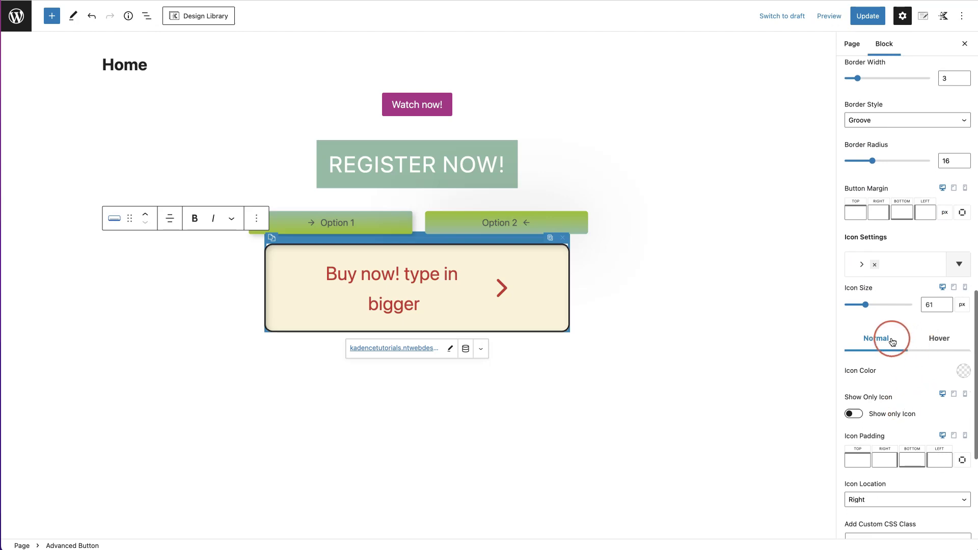
pyautogui.click(941, 342)
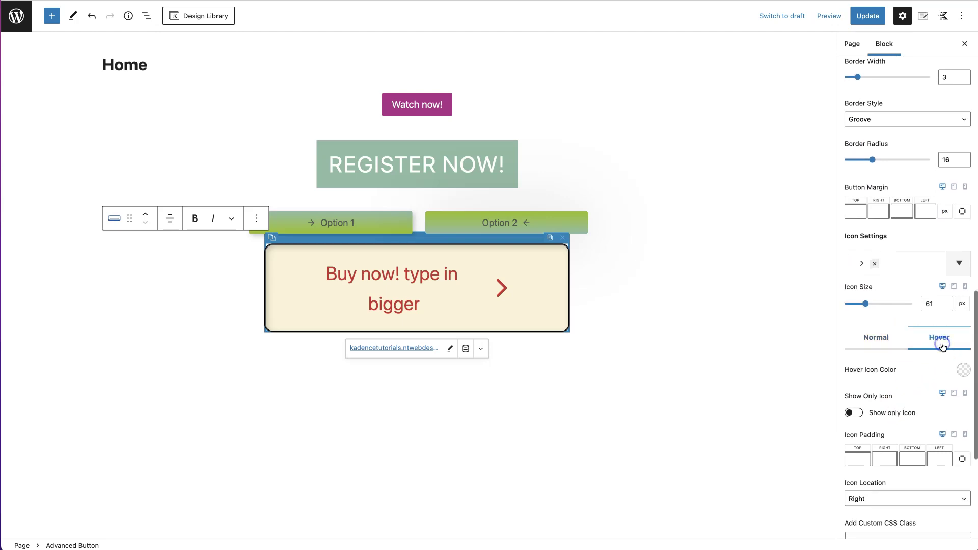
pyautogui.click(962, 377)
pyautogui.click(906, 344)
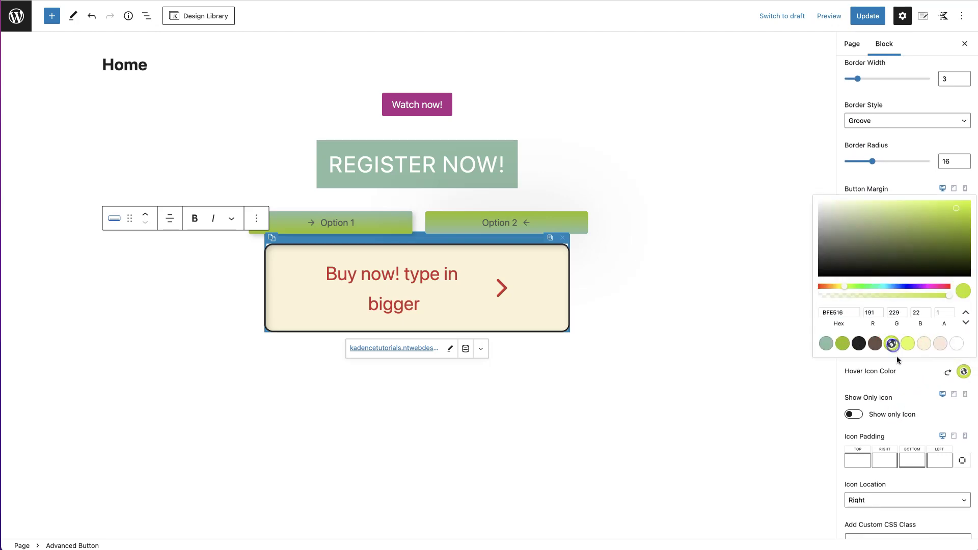
pyautogui.click(919, 392)
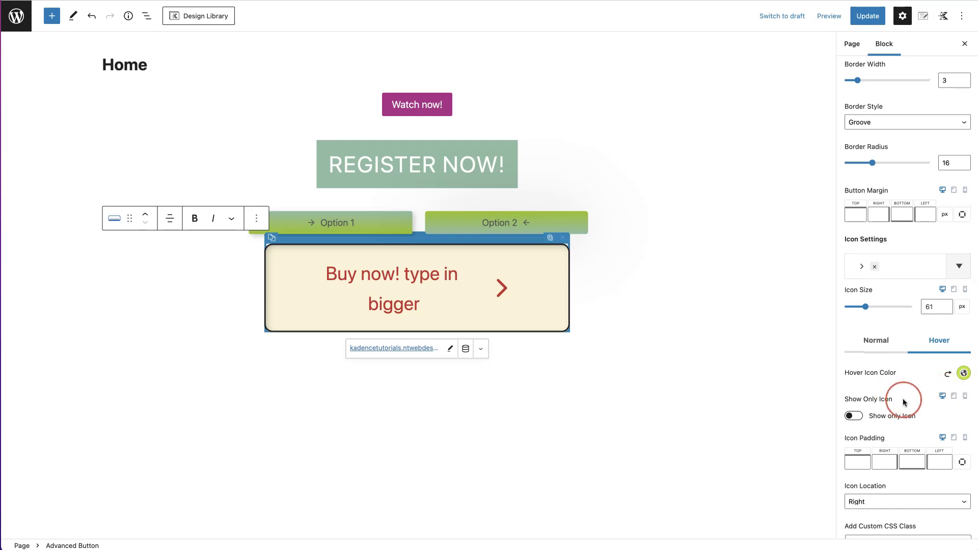
# - Set the Buy now! button's Gap Between Next to 4
pyautogui.scroll(-3, 901, 400)
pyautogui.scroll(-5, 903, 401)
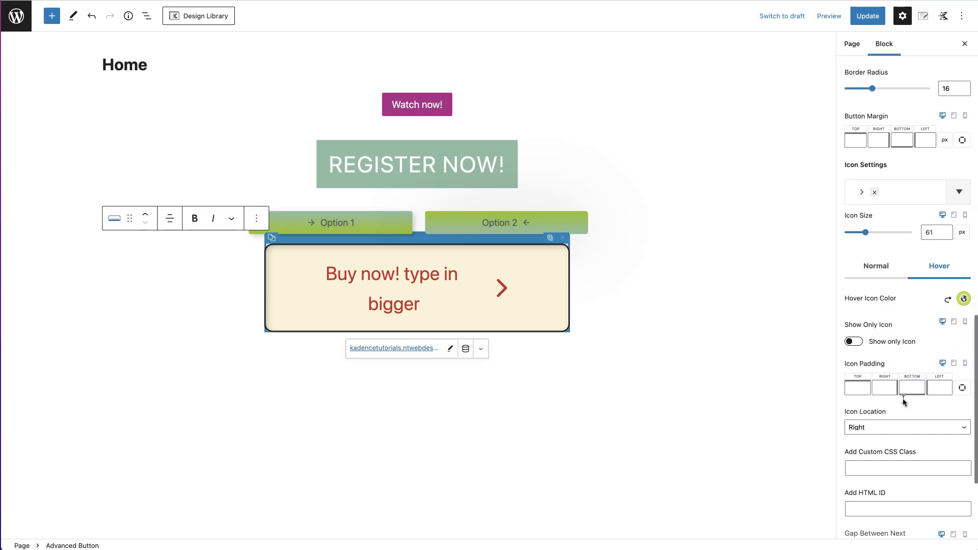
pyautogui.click(905, 399)
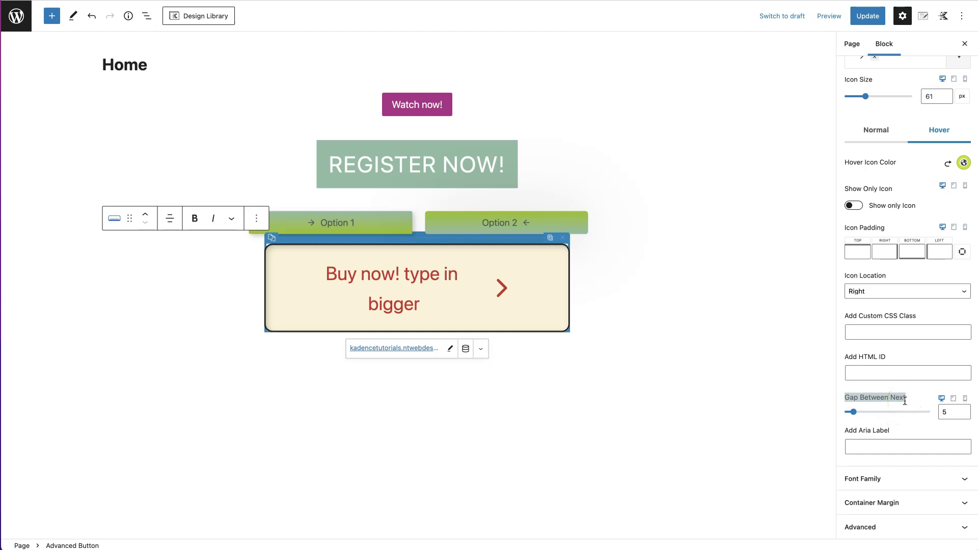
pyautogui.moveTo(854, 411); pyautogui.dragTo(853, 413)
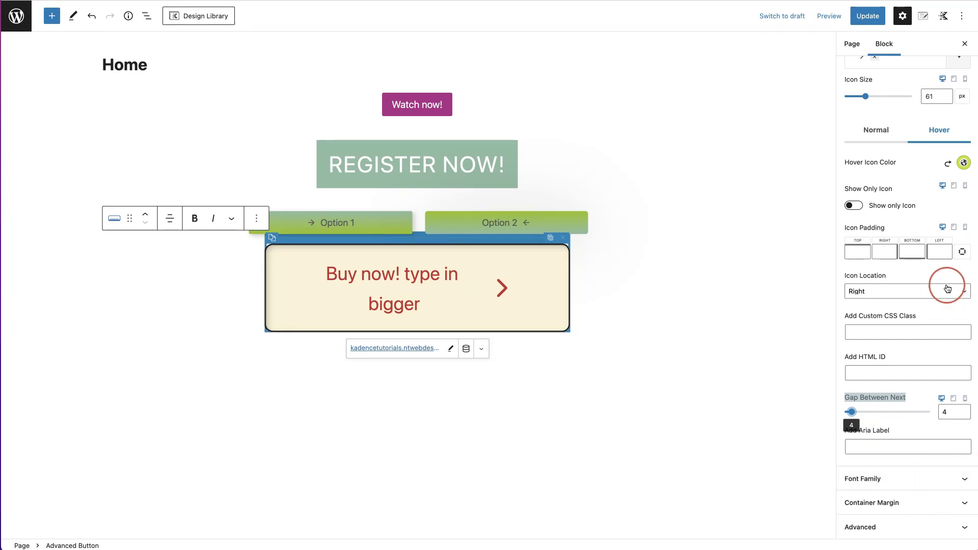
# - Collapse the Button 1 settings and set the Buy now! button's letter spacing to 2,7 in its font family settings
pyautogui.scroll(5, 946, 291)
pyautogui.scroll(15, 946, 292)
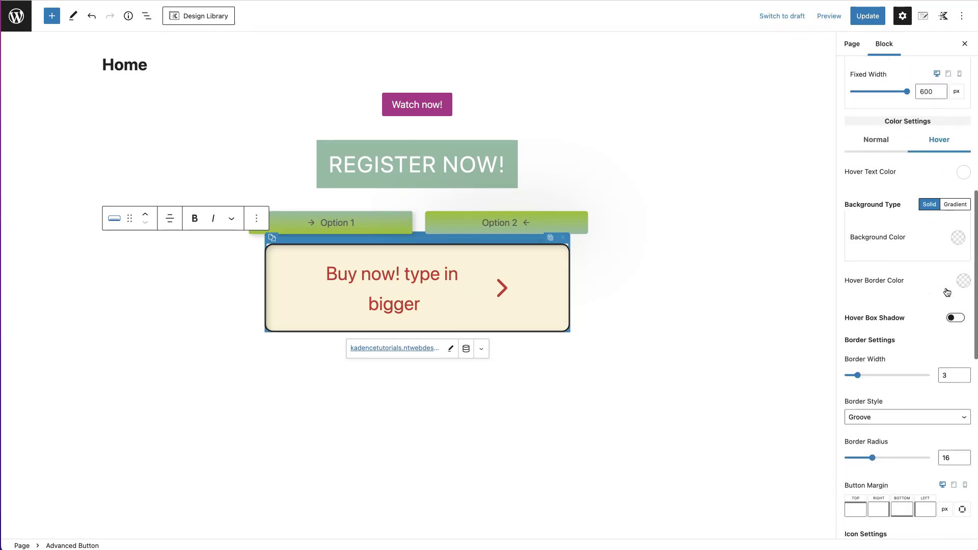
pyautogui.scroll(2, 946, 290)
pyautogui.click(952, 231)
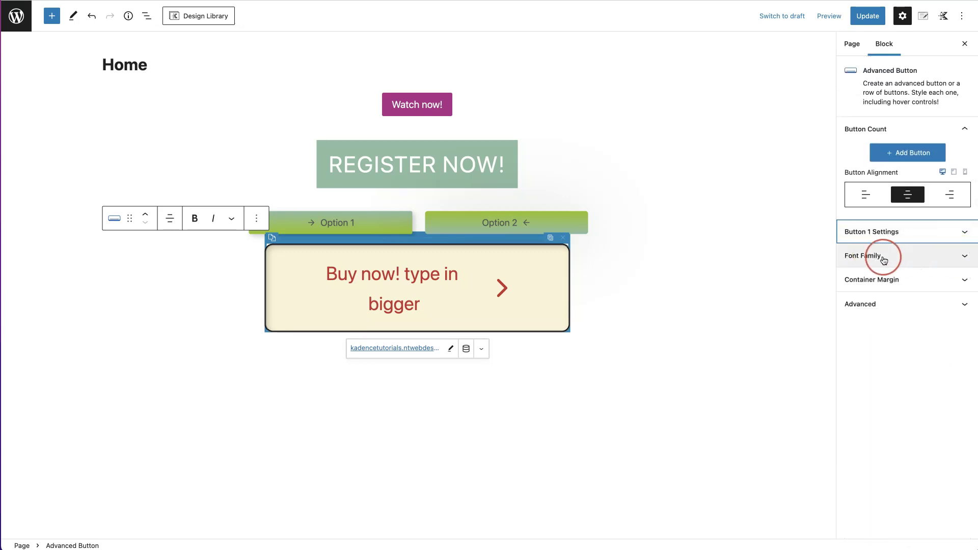
pyautogui.click(949, 258)
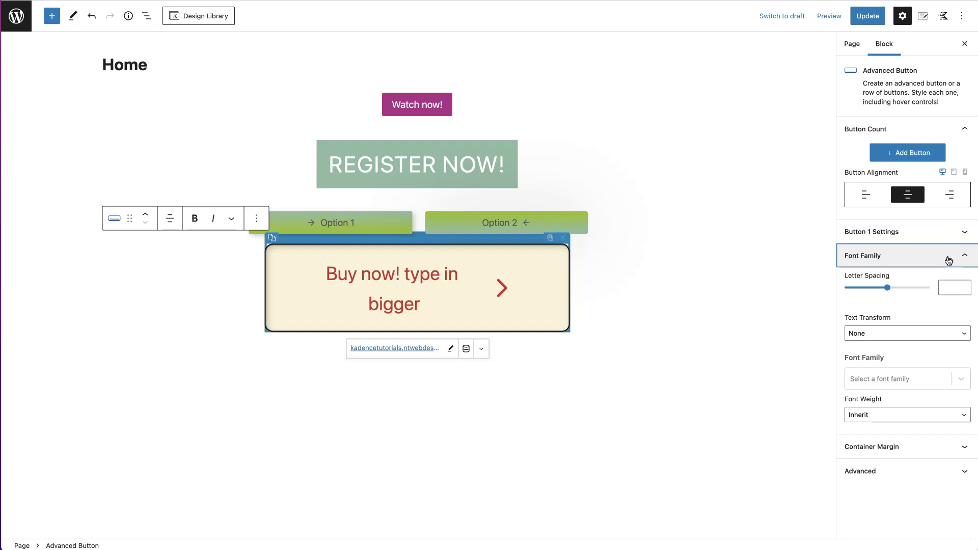
pyautogui.moveTo(886, 288)
pyautogui.mouseDown()
pyautogui.moveTo(894, 290)
pyautogui.moveTo(878, 289)
pyautogui.mouseUp()
# - Try the Capitalize and Uppercase text transforms on the Buy now! button and settle on Lowercase
pyautogui.click(899, 333)
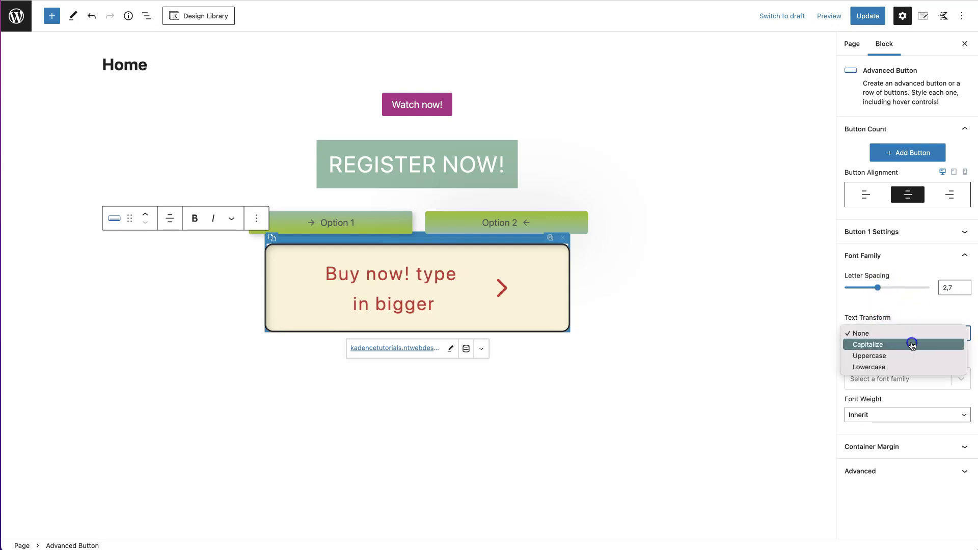
pyautogui.click(911, 344)
pyautogui.click(910, 334)
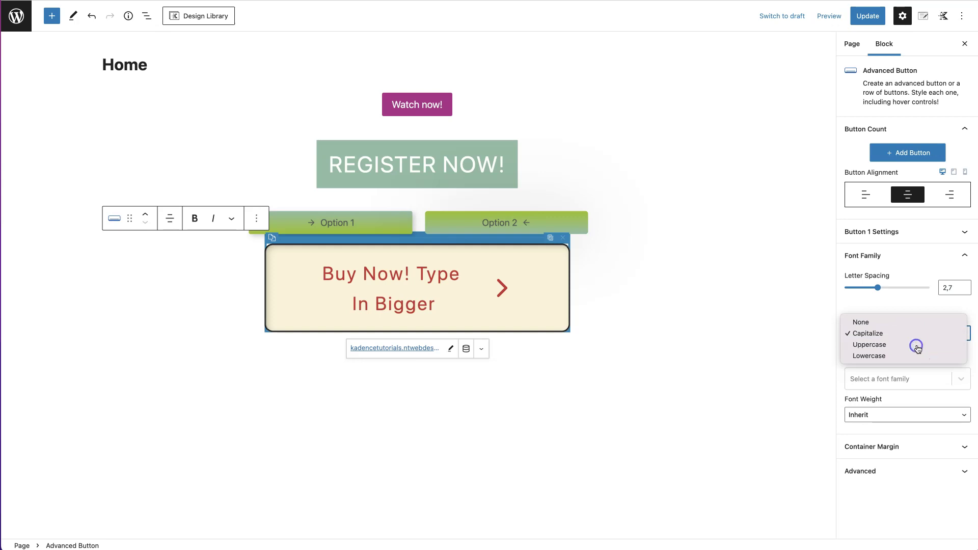
pyautogui.click(915, 344)
pyautogui.click(914, 334)
pyautogui.click(912, 347)
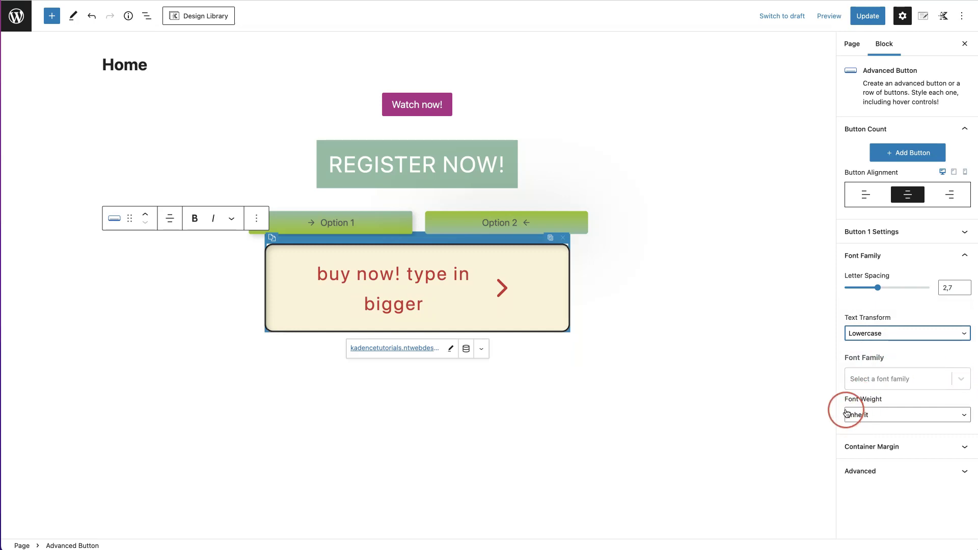
# - Set the Buy now! button's container margin to 10 px top and bottom and 20 px right and left
pyautogui.click(965, 255)
pyautogui.click(962, 281)
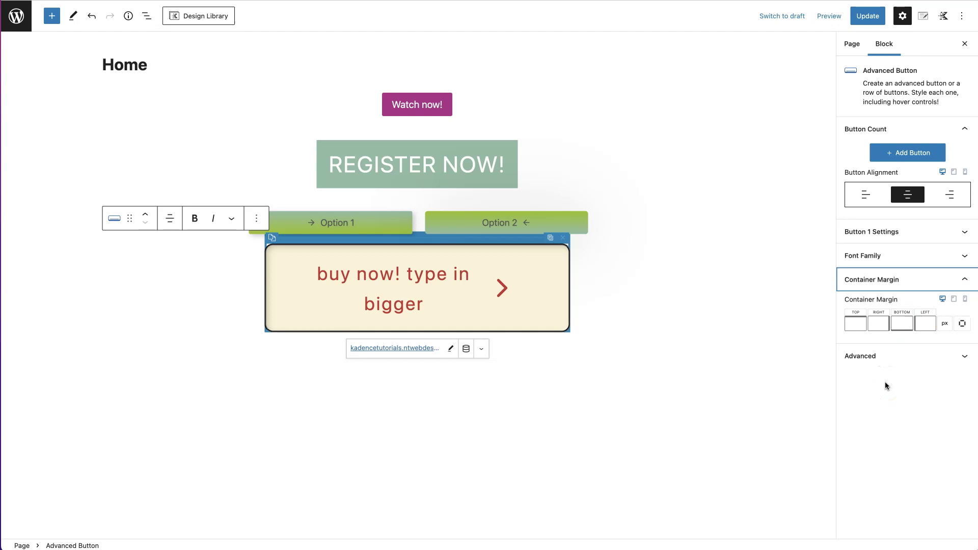
pyautogui.click(853, 324)
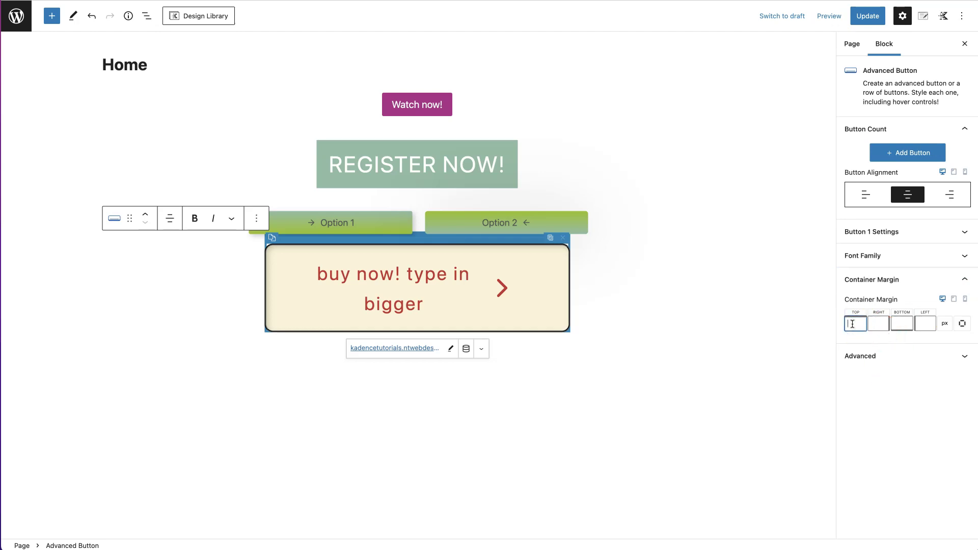
pyautogui.write('10')
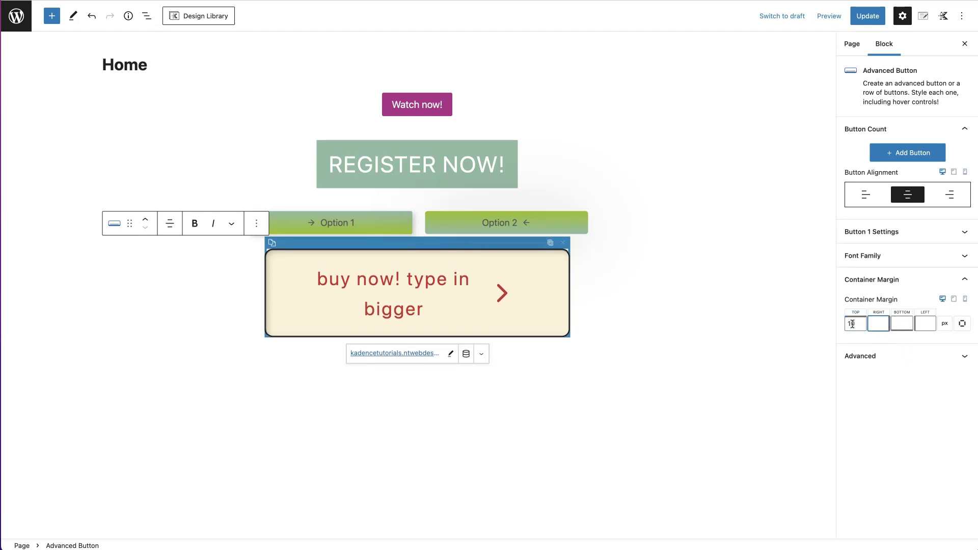
pyautogui.write('20')
pyautogui.press('Tab')
pyautogui.write('10')
pyautogui.press('Tab')
pyautogui.write('10')
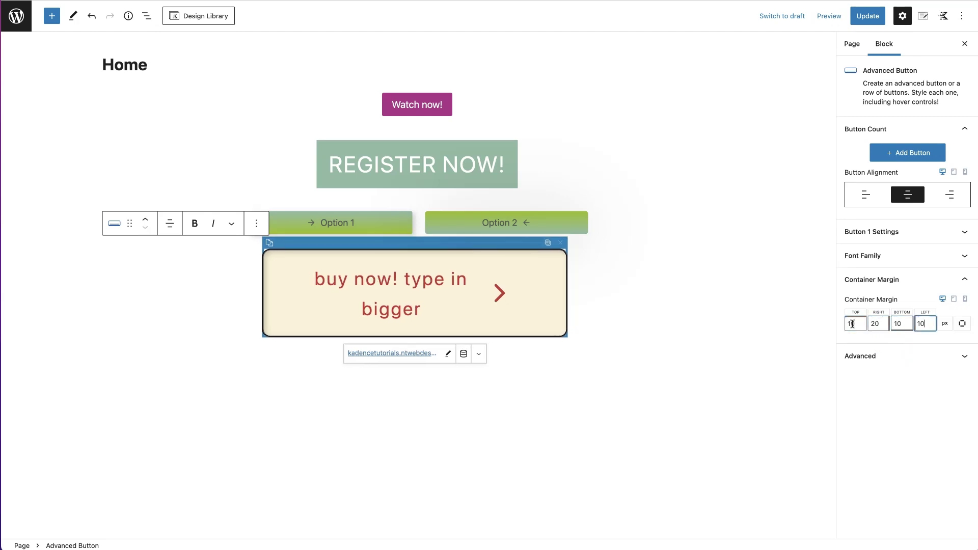
pyautogui.press('BackSpace')
pyautogui.press('BackSpace')
pyautogui.write('20')
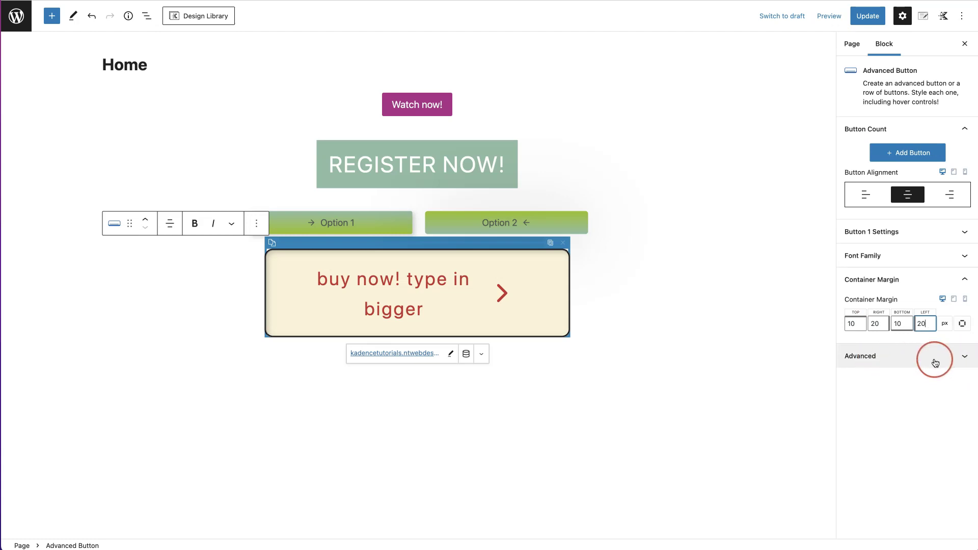
# - Enable Force Button Fullwidth and Collapse on mobile in the Buy now! button block's advanced settings
pyautogui.click(962, 359)
pyautogui.click(859, 376)
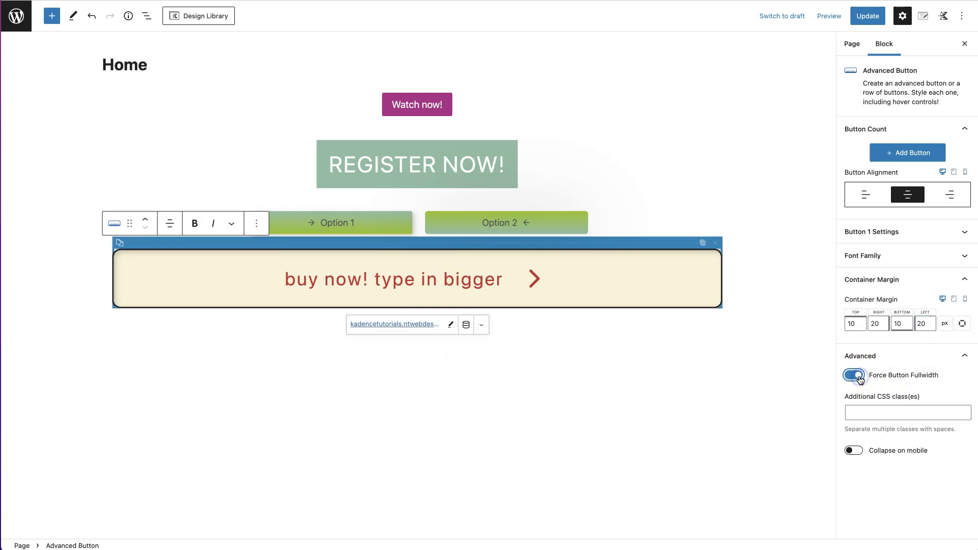
pyautogui.click(904, 401)
pyautogui.moveTo(904, 401); pyautogui.dragTo(846, 400)
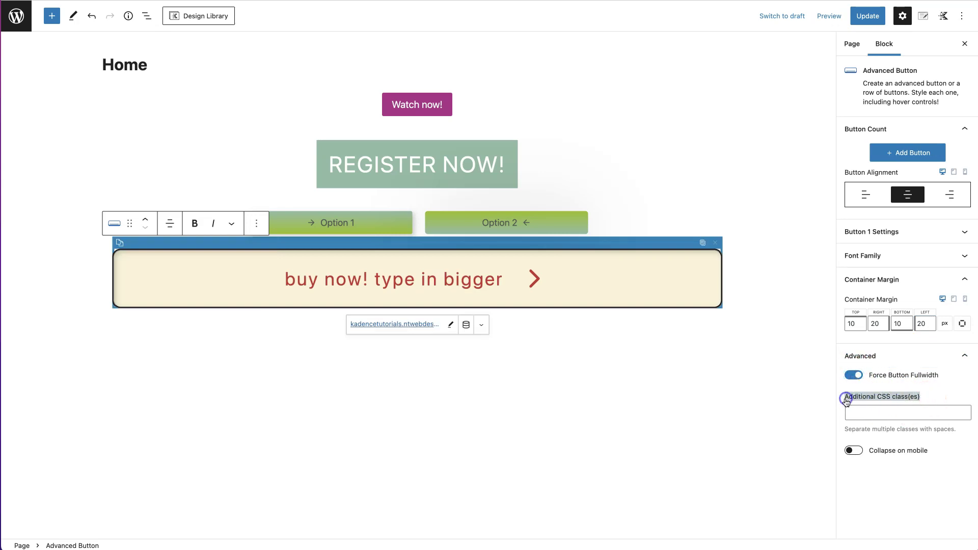
pyautogui.click(858, 452)
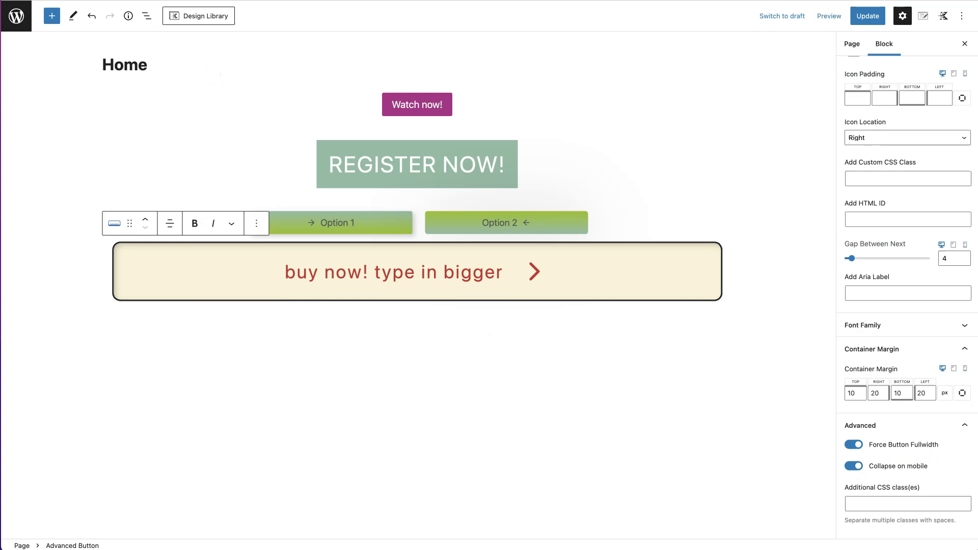
# - Update the Home page and view it on the live site
pyautogui.click(613, 219)
pyautogui.click(843, 43)
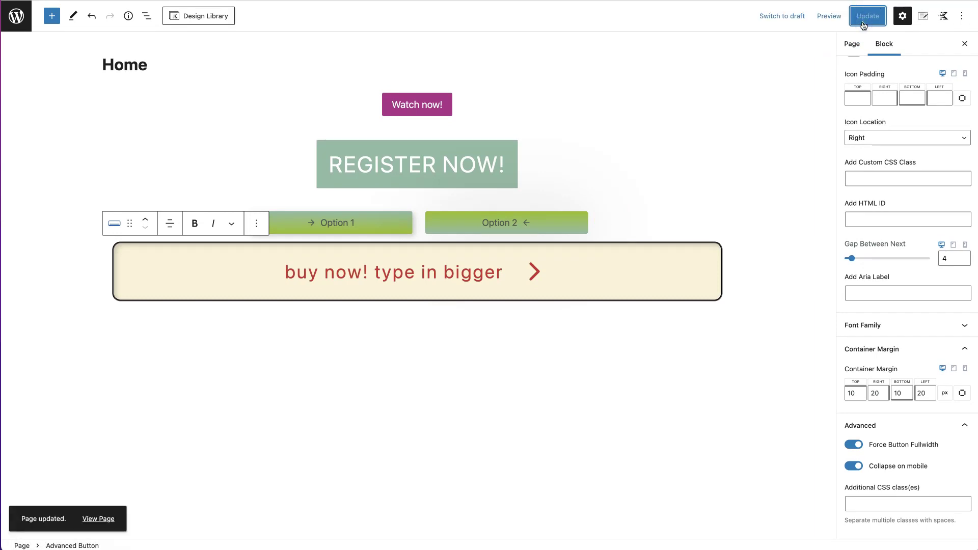
pyautogui.click(99, 518)
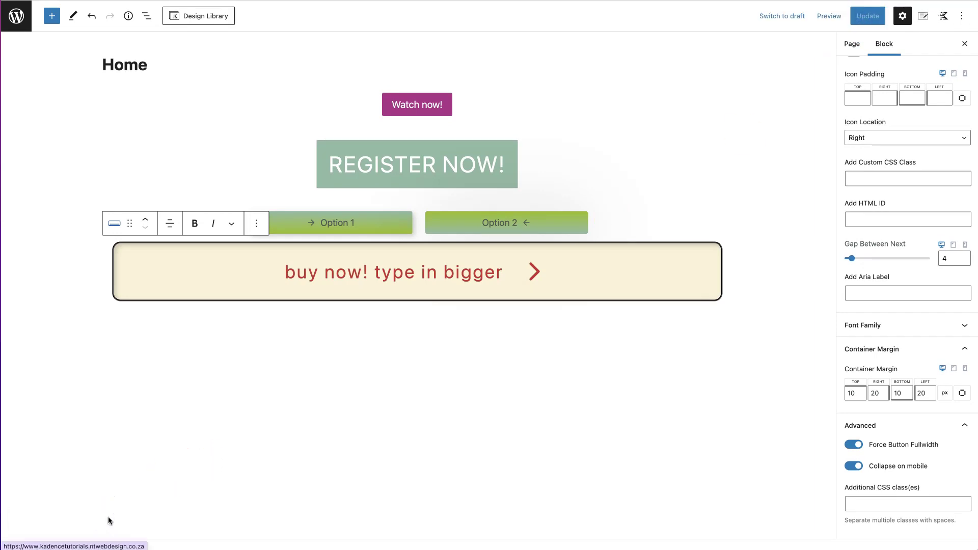